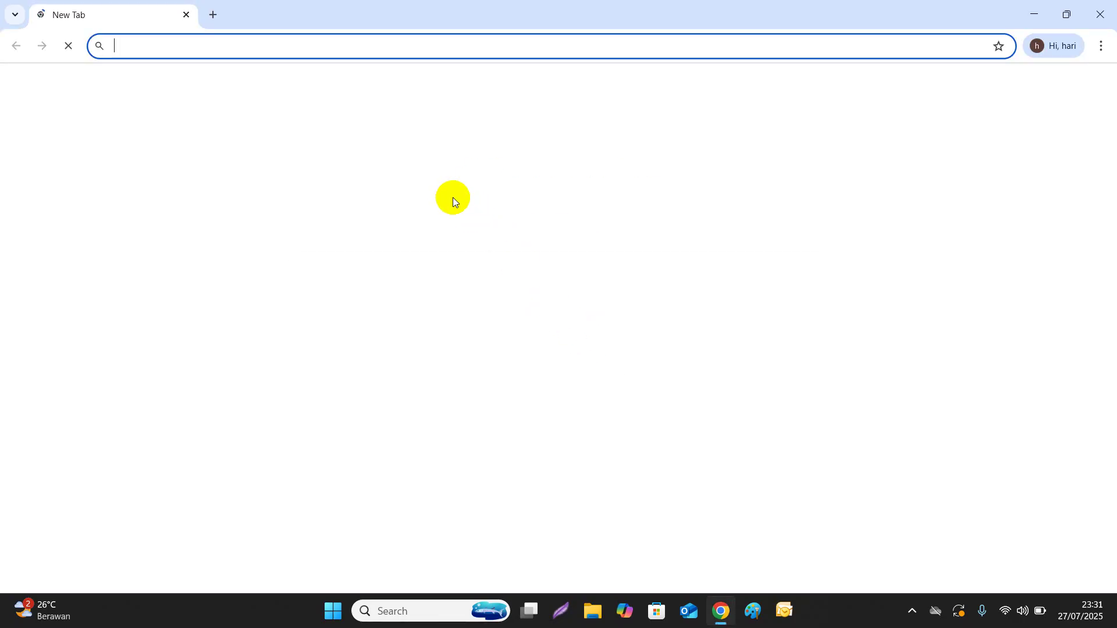
# Open the Solution TimeCloud login page from Chrome's New Tab shortcut
pyautogui.click(751, 330)
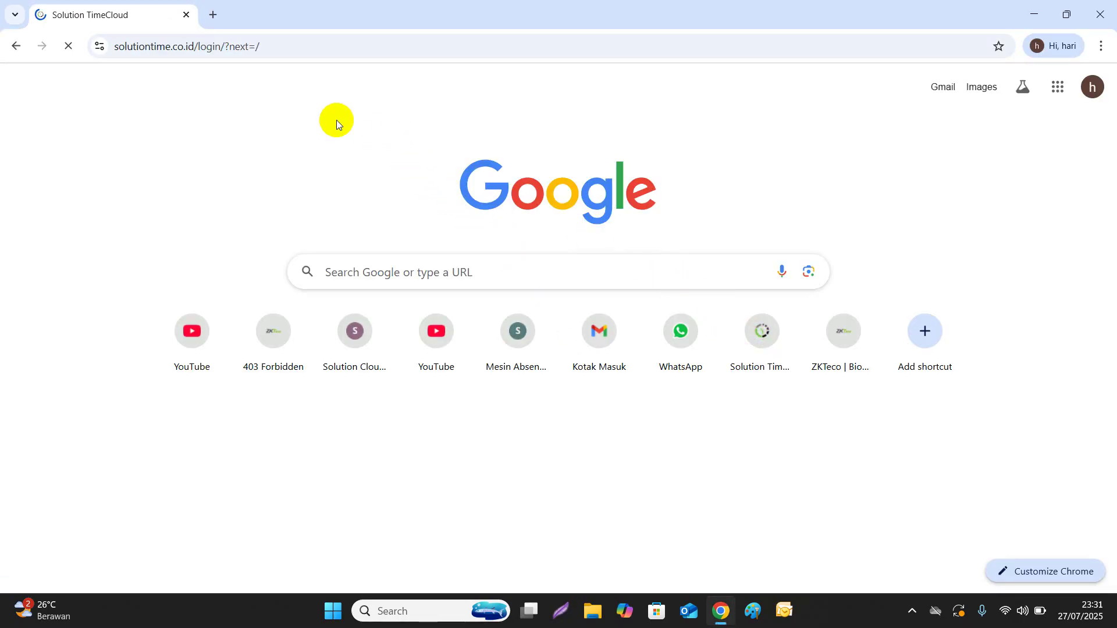
# Log in with the saved e-mail, company SOLUSIFP and the autofilled password
pyautogui.click(794, 365)
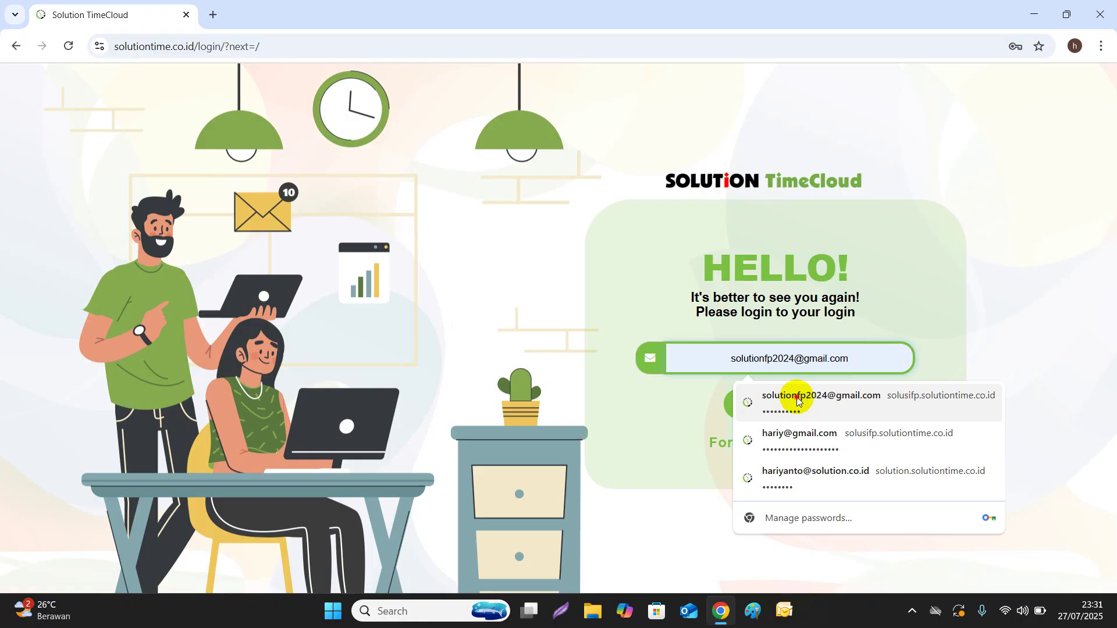
pyautogui.click(780, 397)
pyautogui.click(780, 403)
pyautogui.click(780, 380)
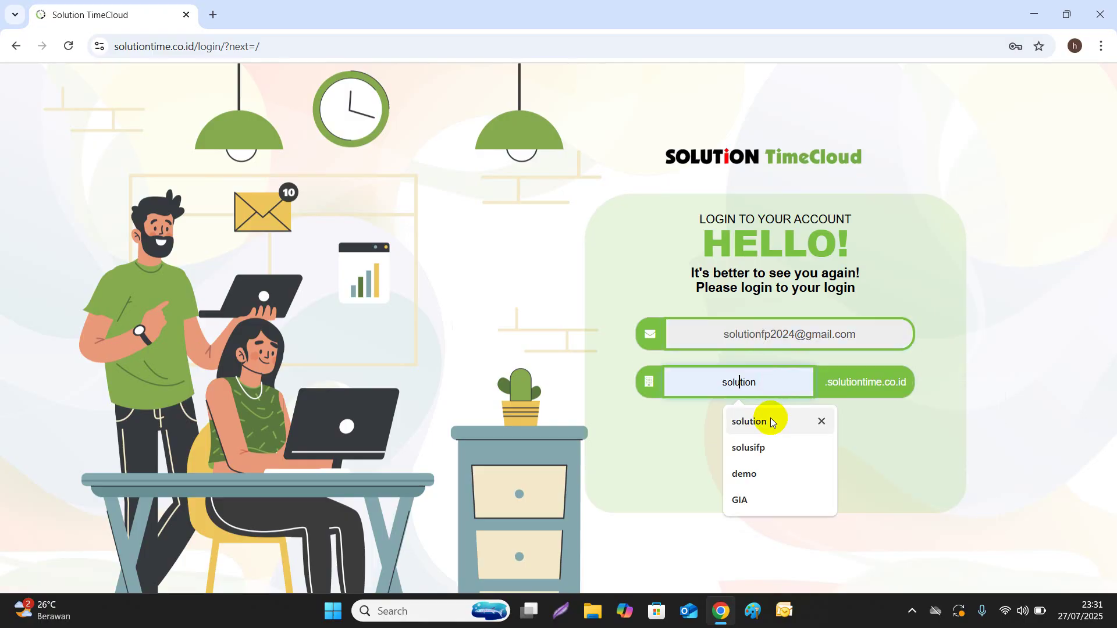
pyautogui.click(766, 449)
pyautogui.click(773, 428)
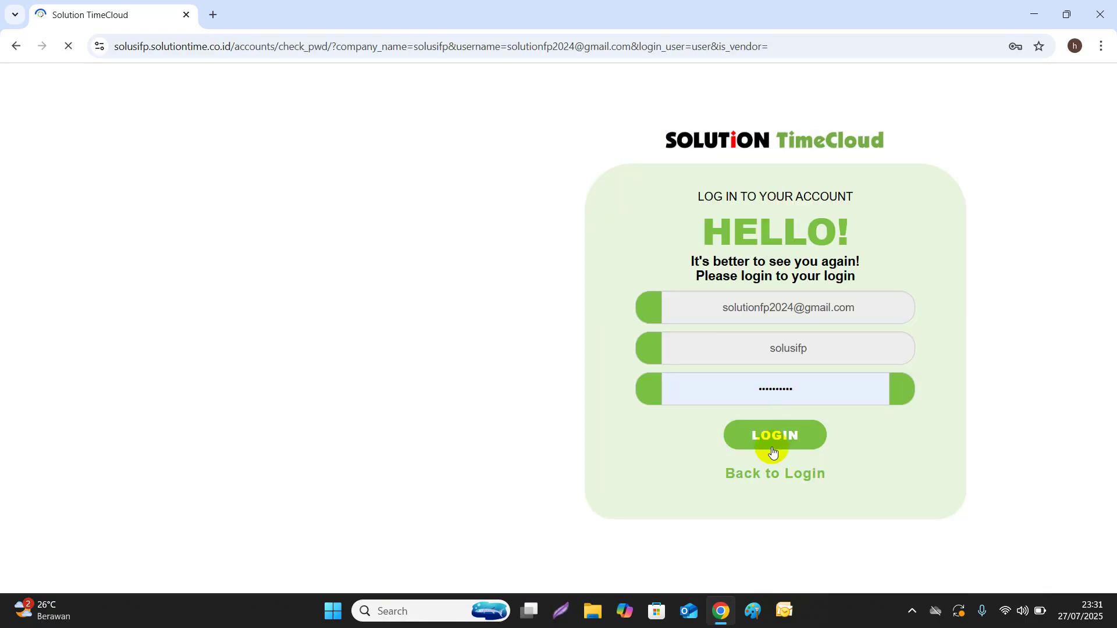
pyautogui.click(773, 438)
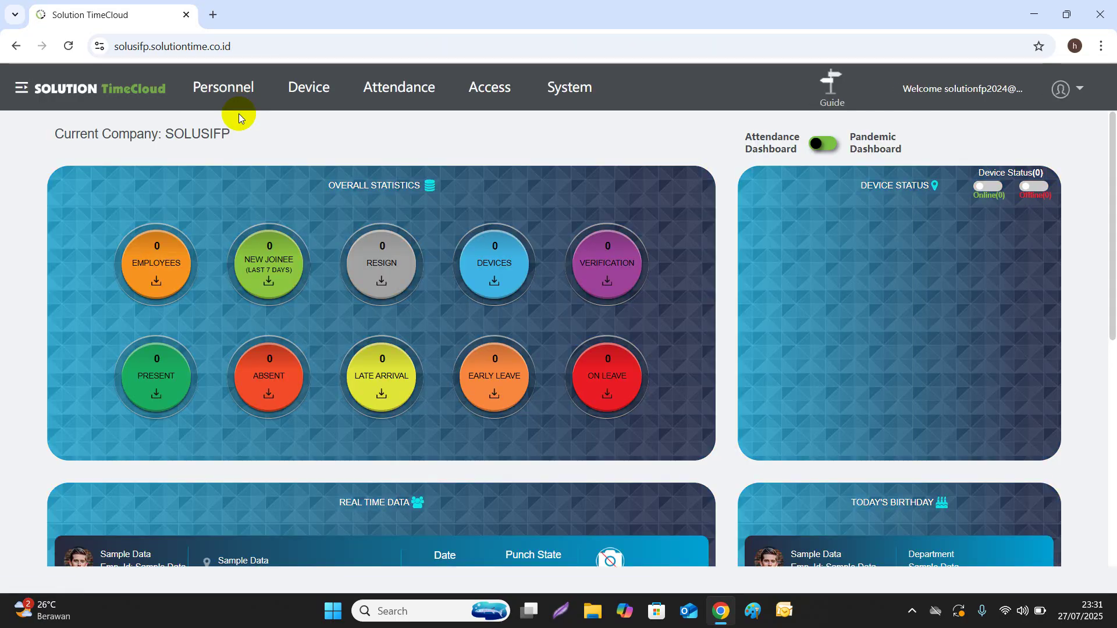
# In Personnel > Department, rename department 1 to IT
pyautogui.click(236, 96)
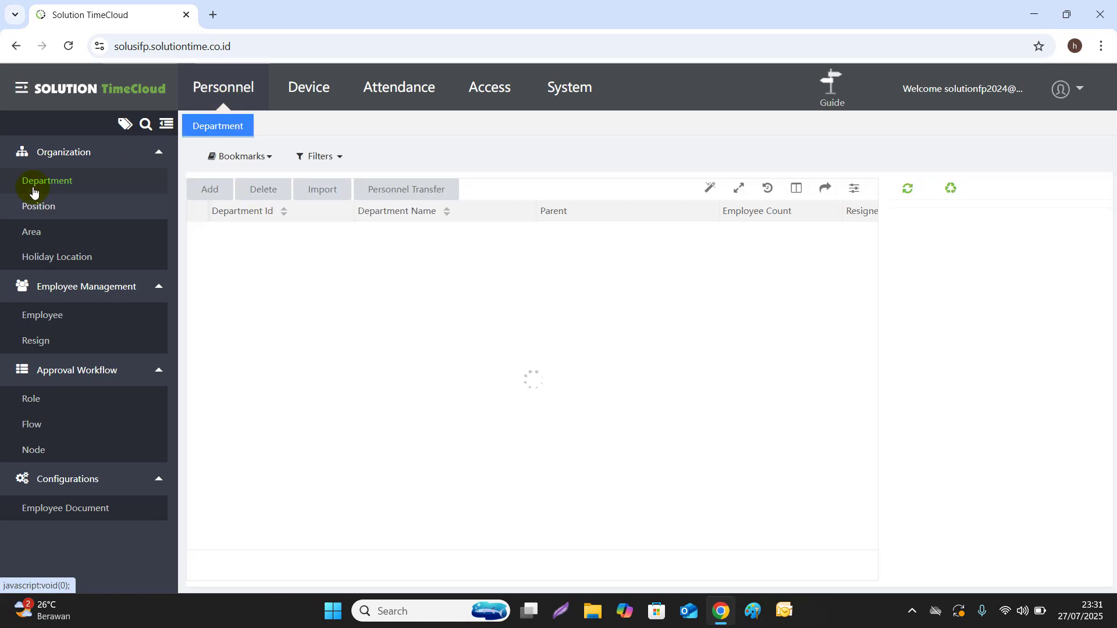
pyautogui.click(43, 184)
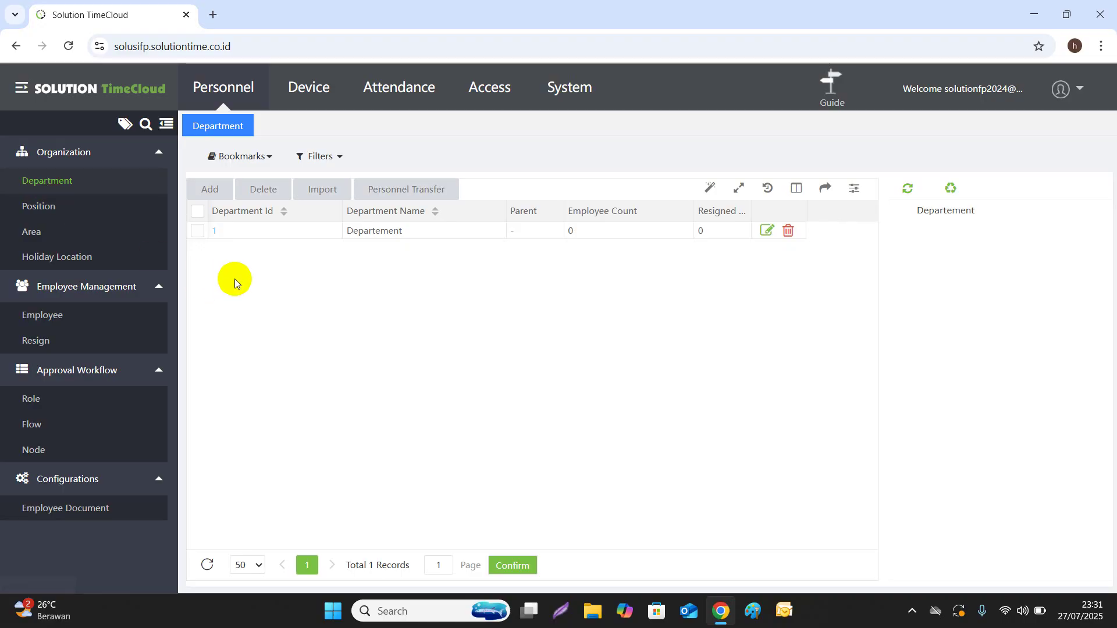
pyautogui.click(214, 231)
pyautogui.moveTo(638, 309); pyautogui.dragTo(512, 319)
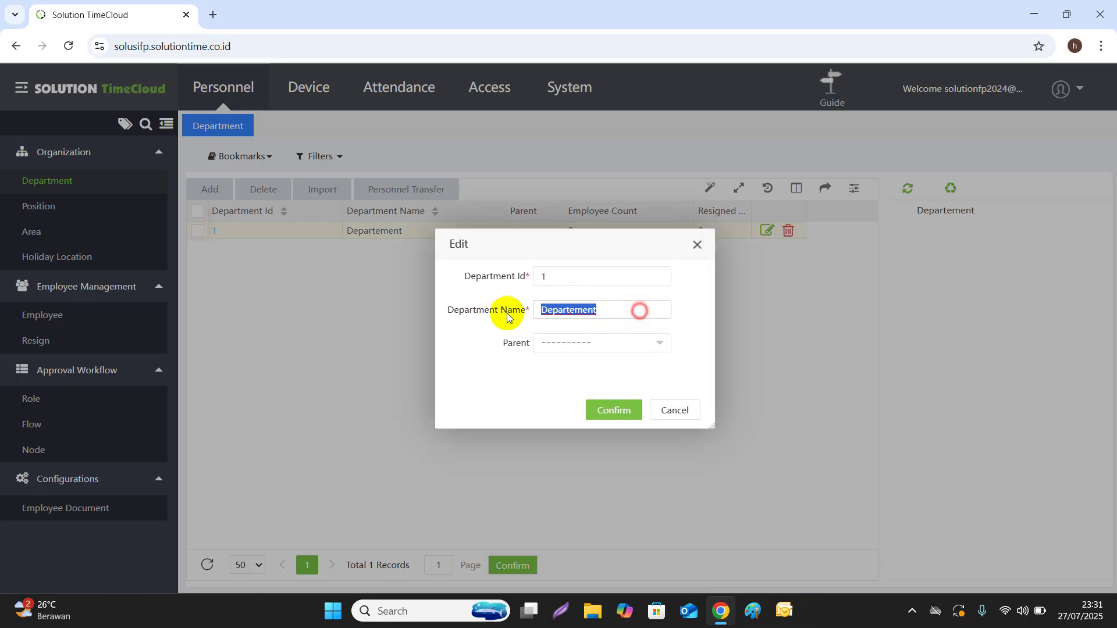
pyautogui.write('IT')
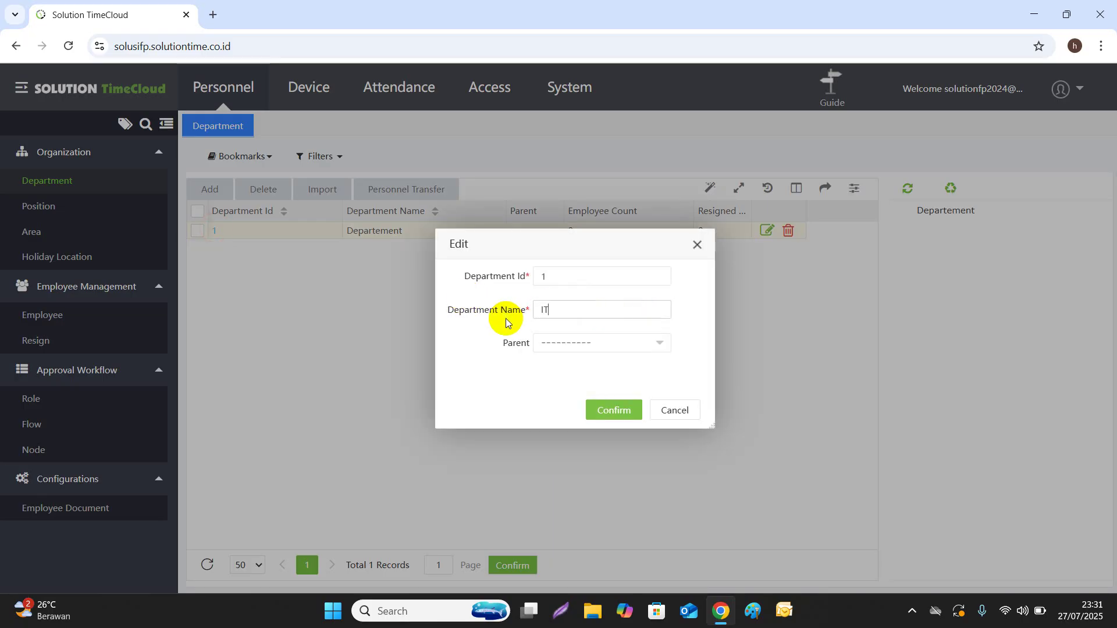
pyautogui.click(600, 415)
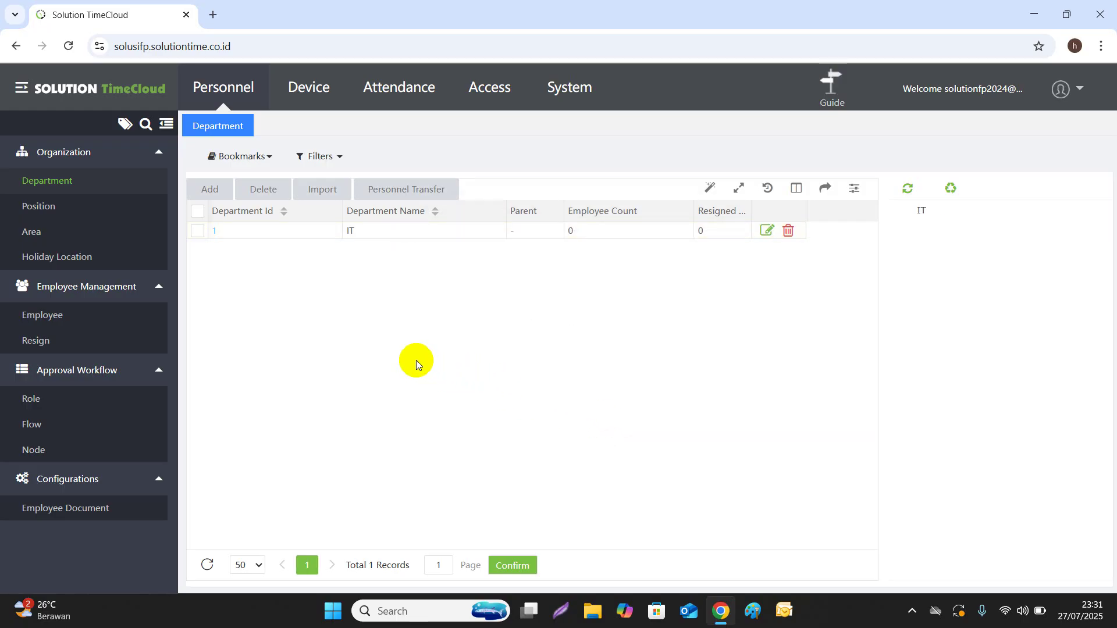
# Add a new department named TEKHNISI
pyautogui.click(210, 190)
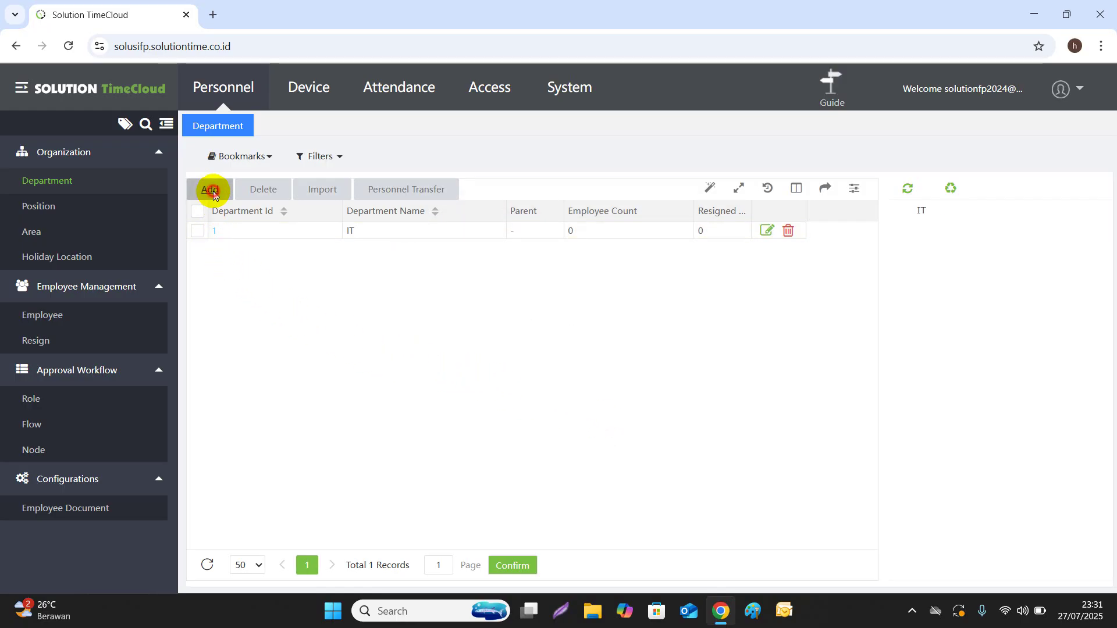
pyautogui.click(588, 308)
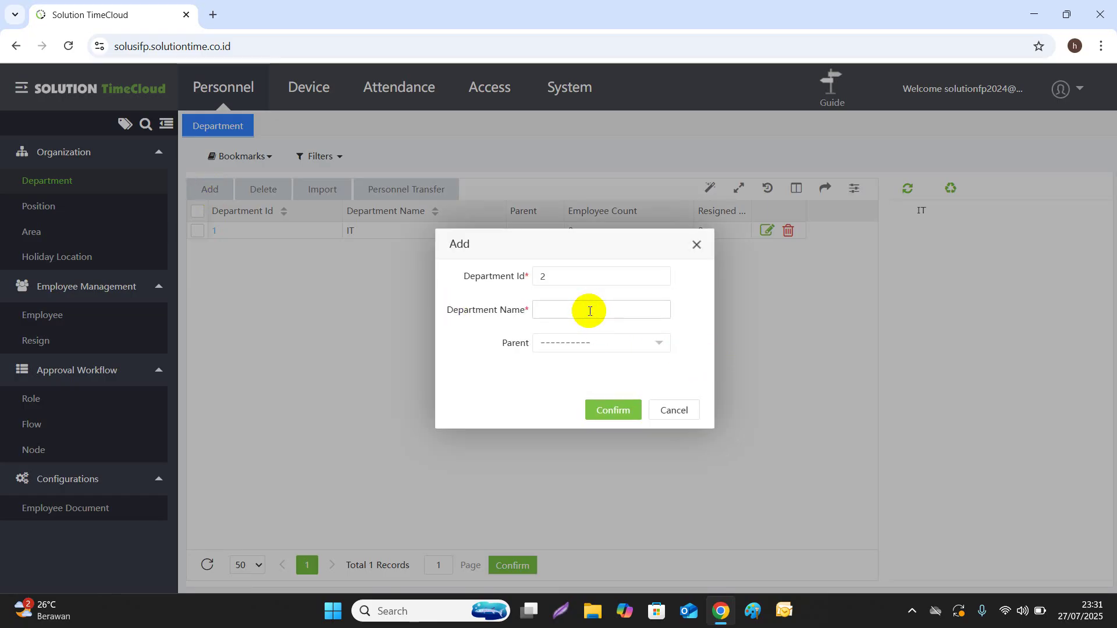
pyautogui.write('TEKHNISI')
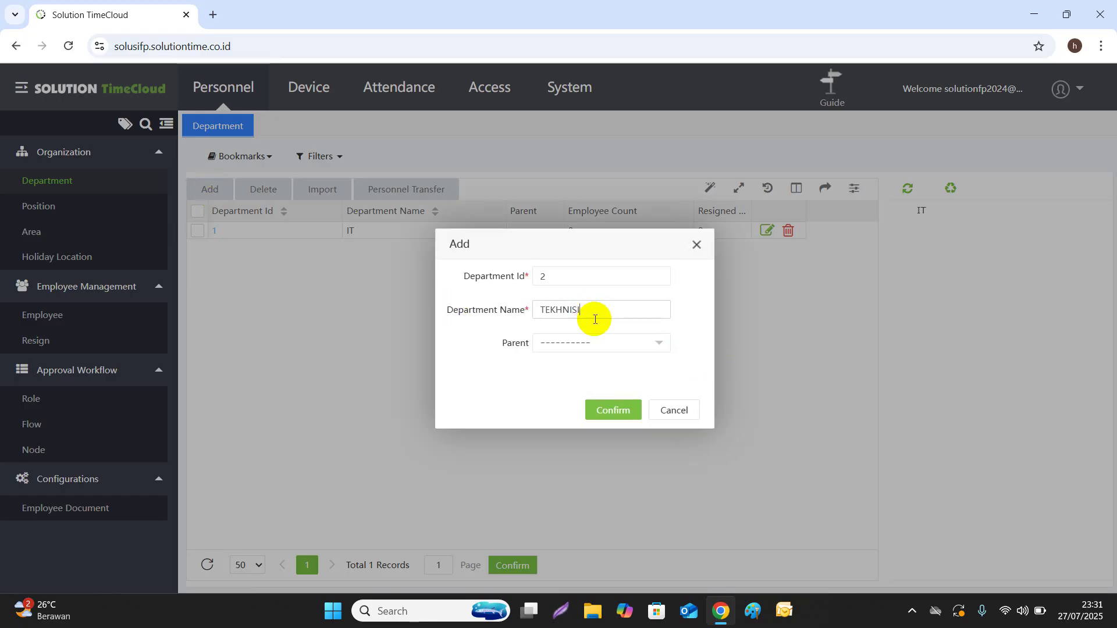
pyautogui.click(611, 410)
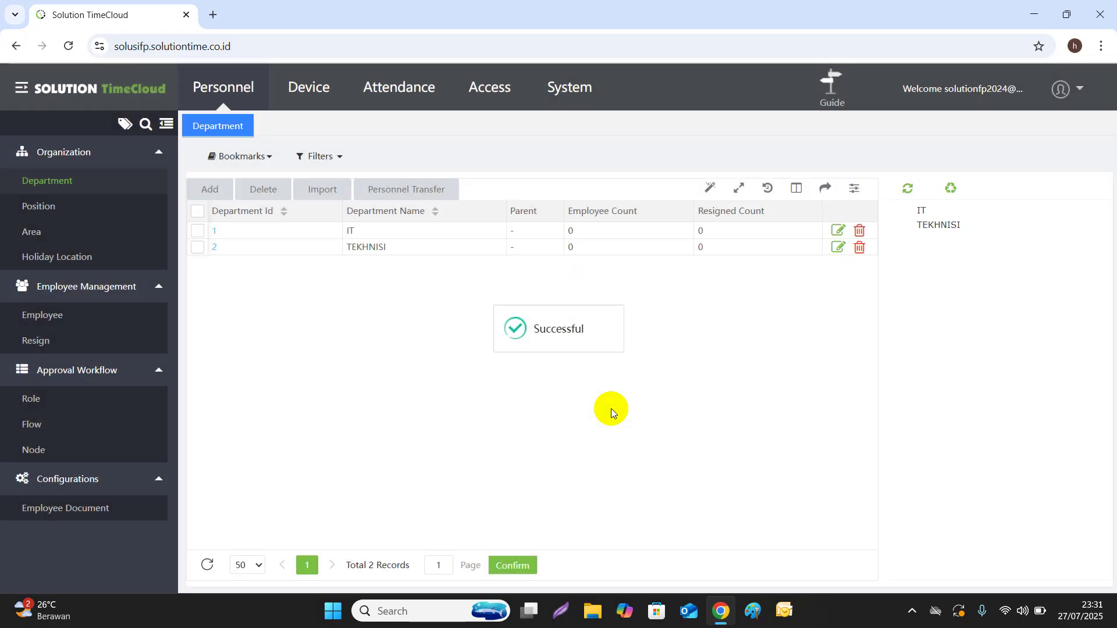
# Rename position 1 to IT Support
pyautogui.click(47, 210)
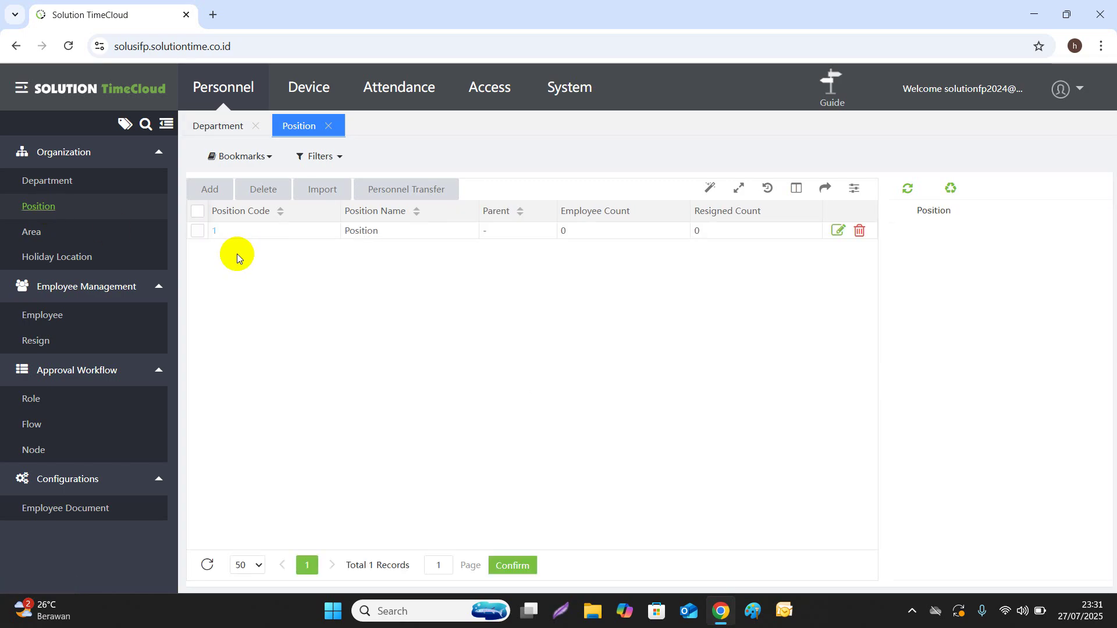
pyautogui.click(214, 231)
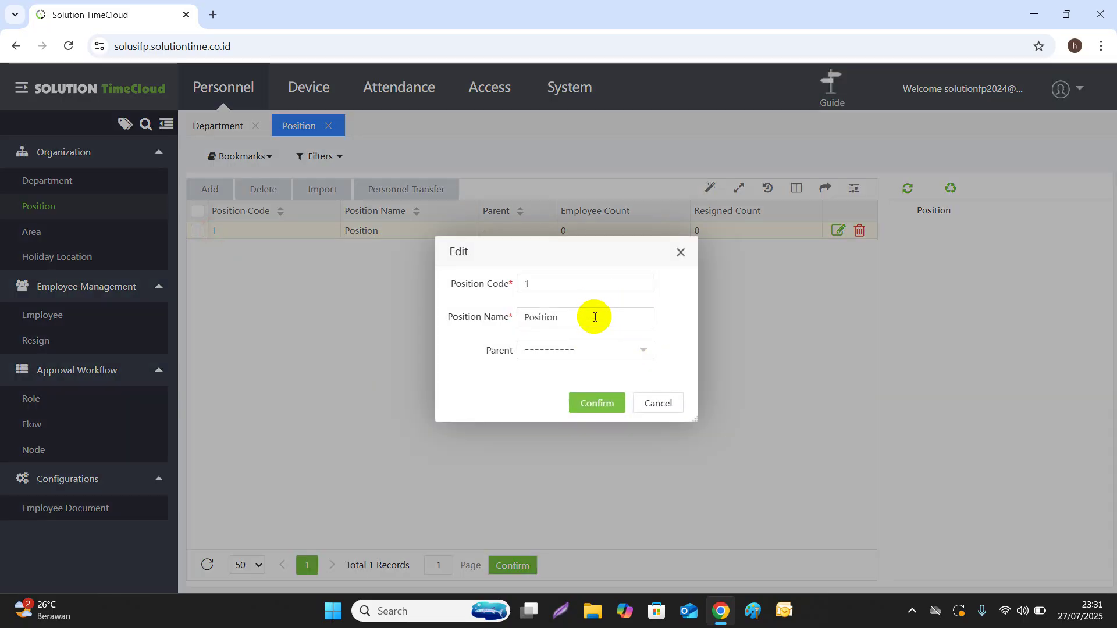
pyautogui.moveTo(594, 317); pyautogui.dragTo(506, 317)
pyautogui.write('I')
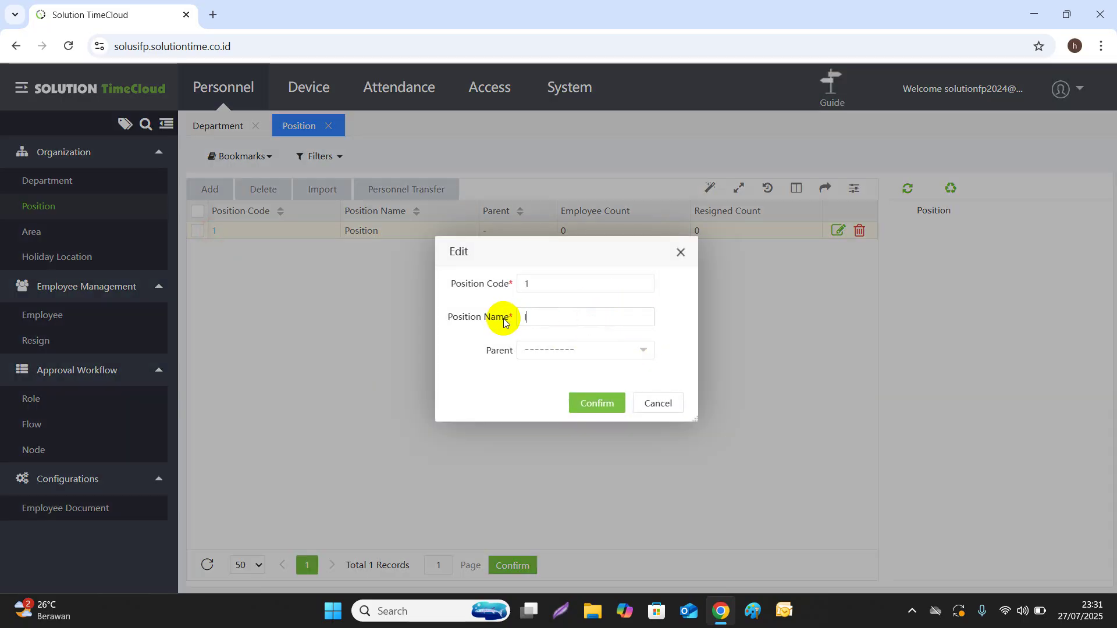
pyautogui.write('T Su')
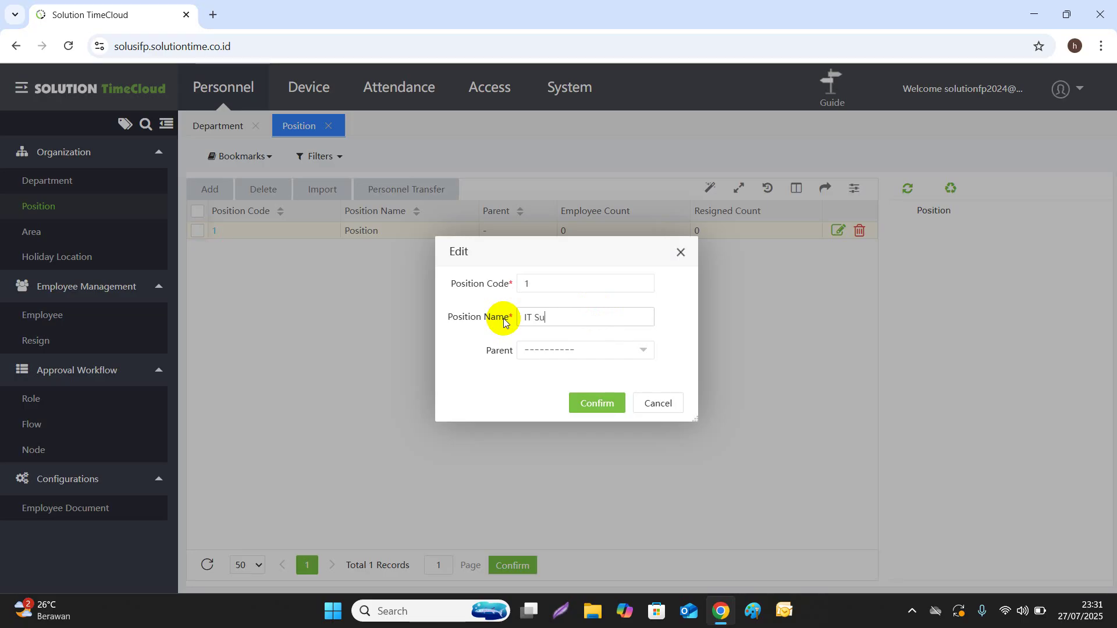
pyautogui.write('pport')
pyautogui.click(583, 407)
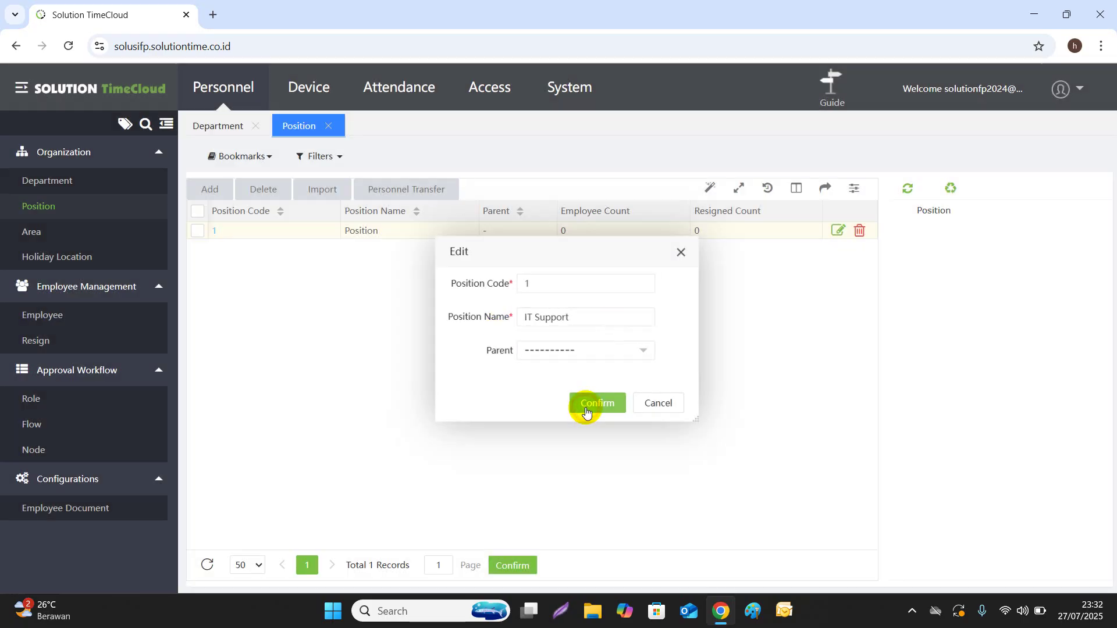
# Add a new position named Tekhnisi Support
pyautogui.click(208, 189)
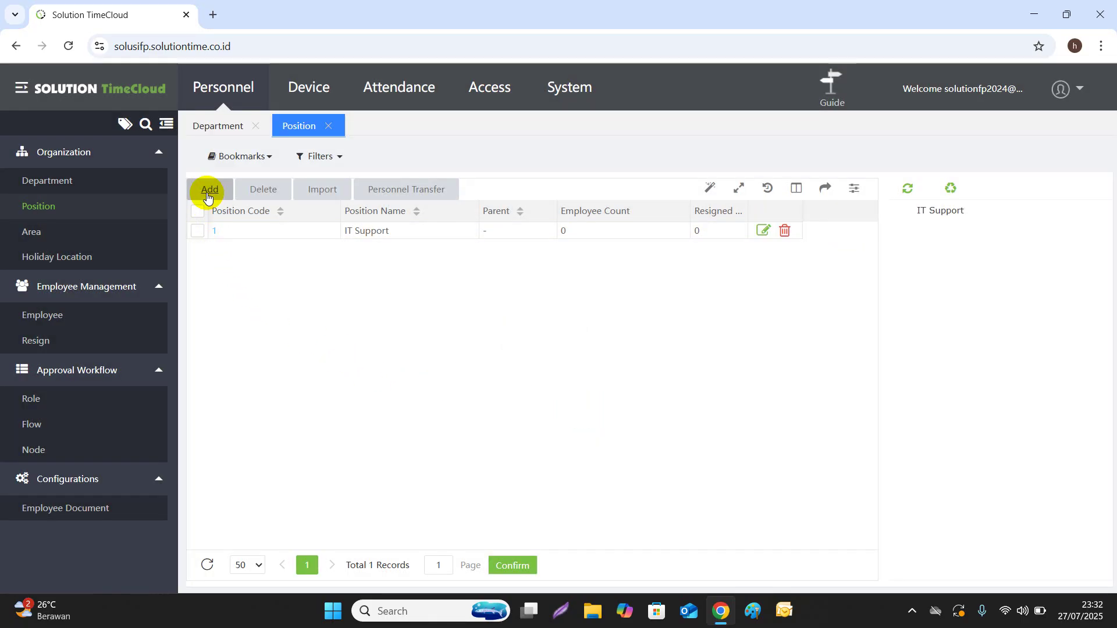
pyautogui.click(539, 321)
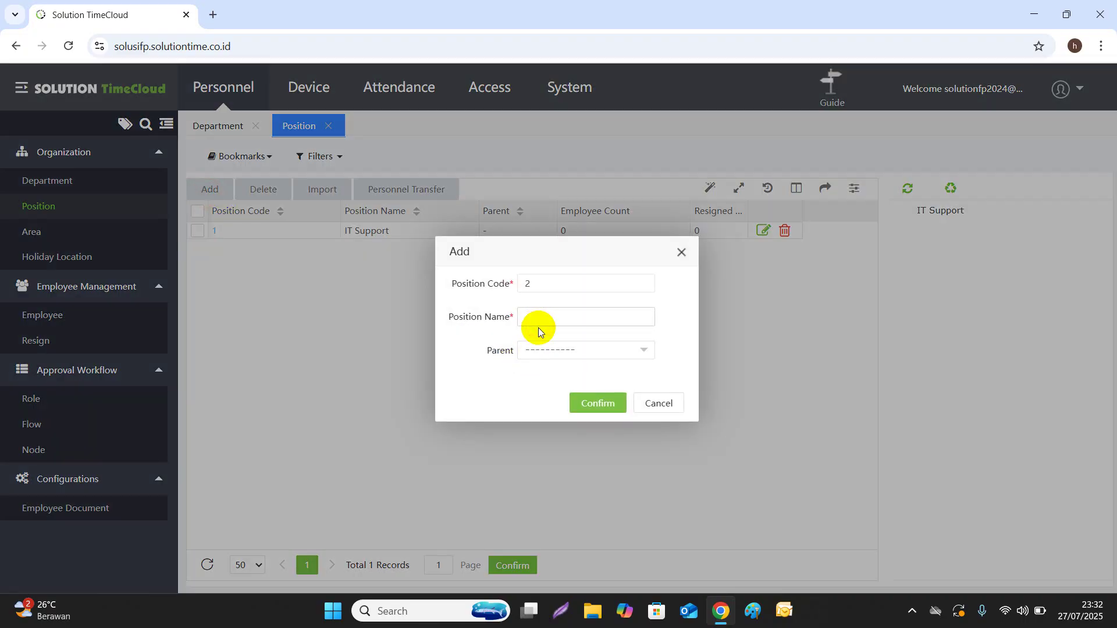
pyautogui.write('Tekhnisi Support')
pyautogui.click(601, 407)
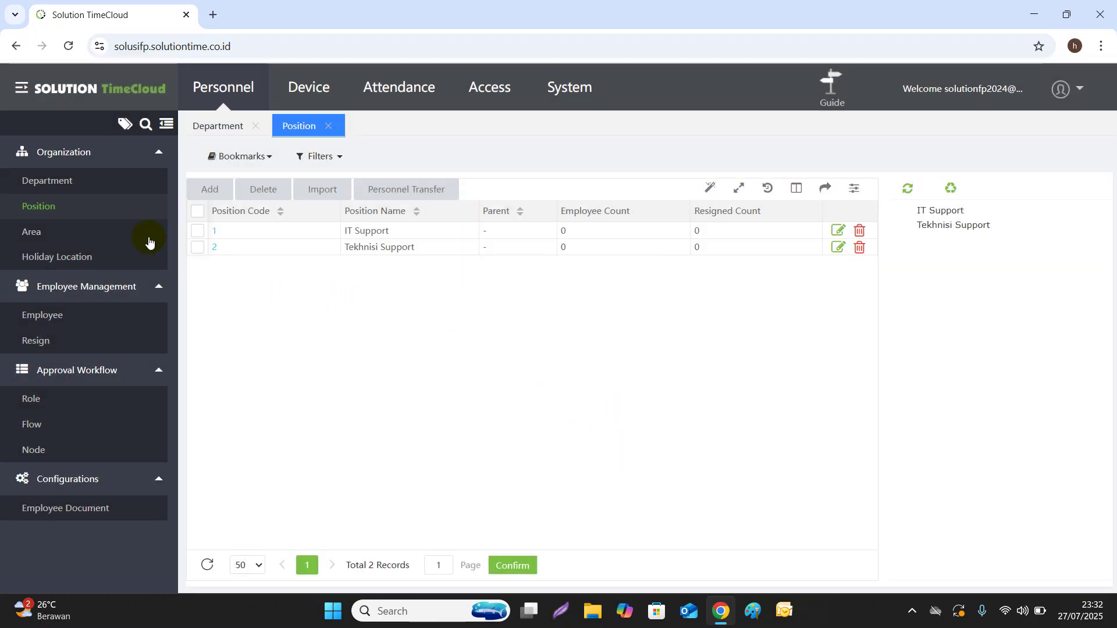
# In the Area list, add a new area named Jakarta
pyautogui.click(35, 232)
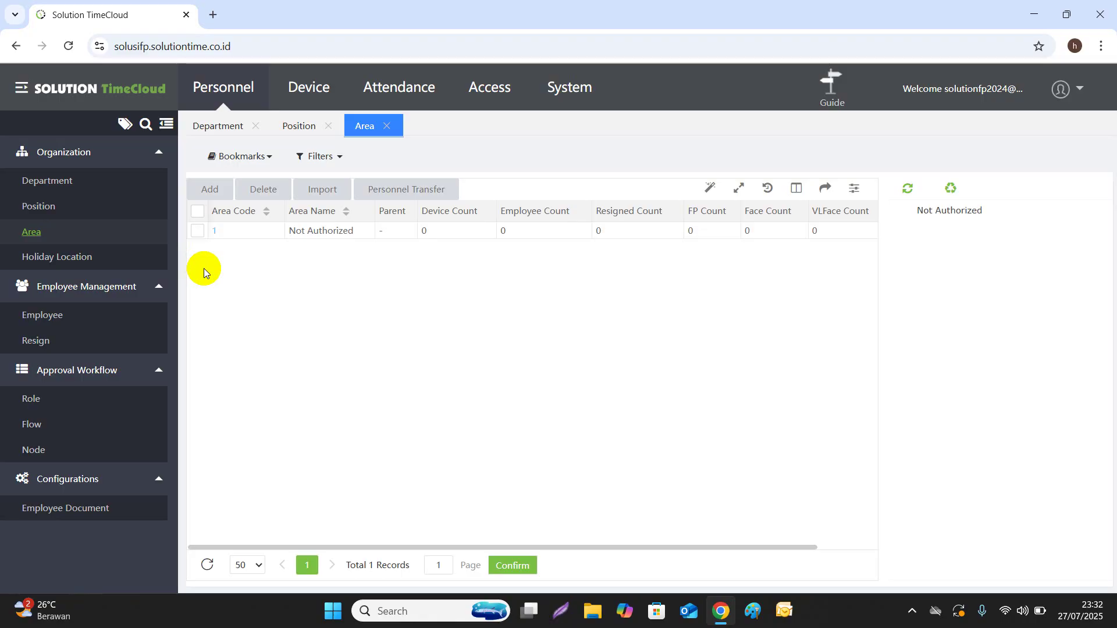
pyautogui.click(218, 194)
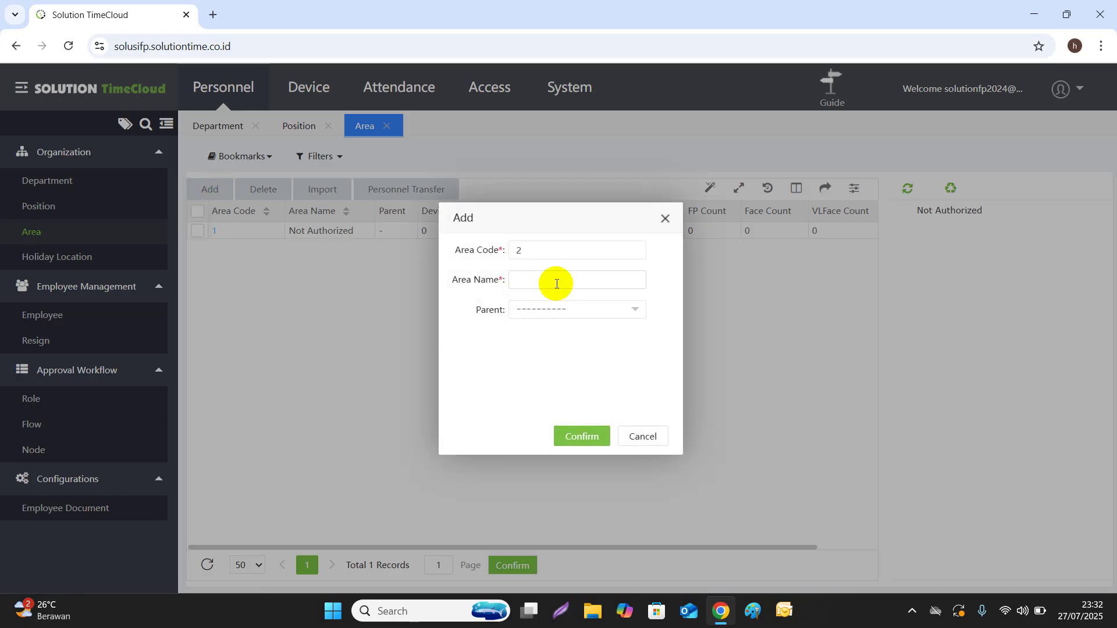
pyautogui.click(556, 283)
pyautogui.write('Jakarta')
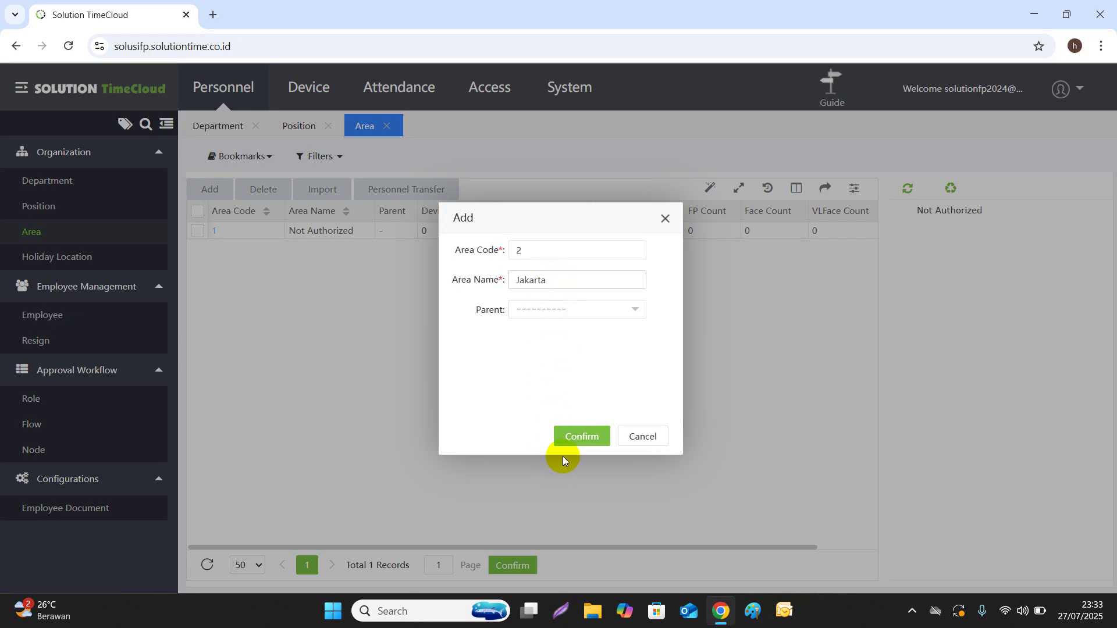
pyautogui.click(572, 444)
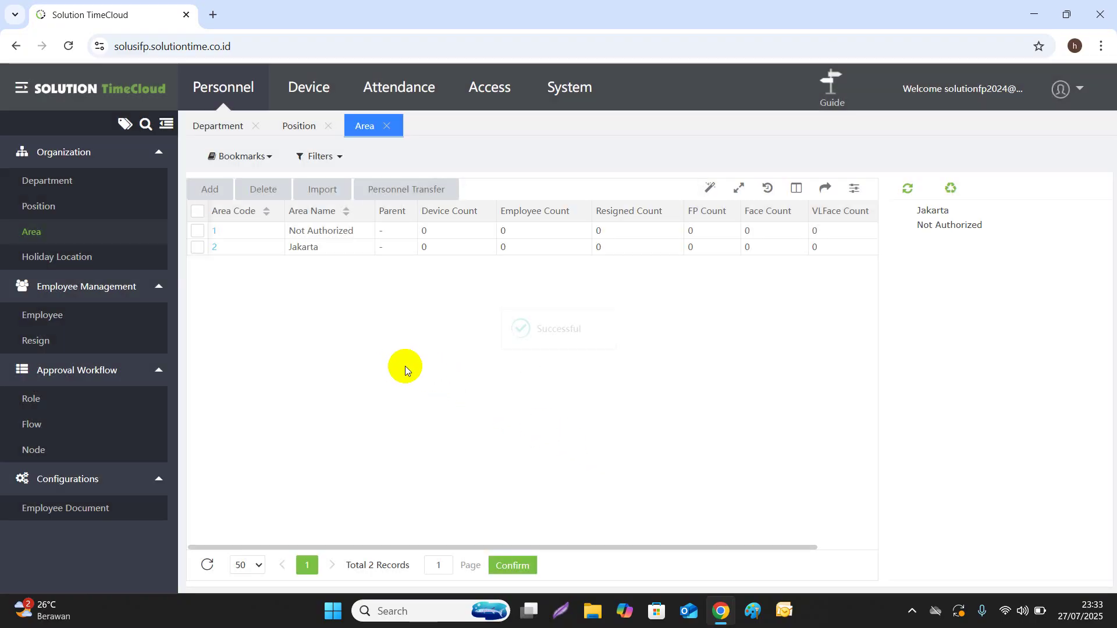
# Add another area named Surabaya
pyautogui.click(210, 192)
pyautogui.click(564, 281)
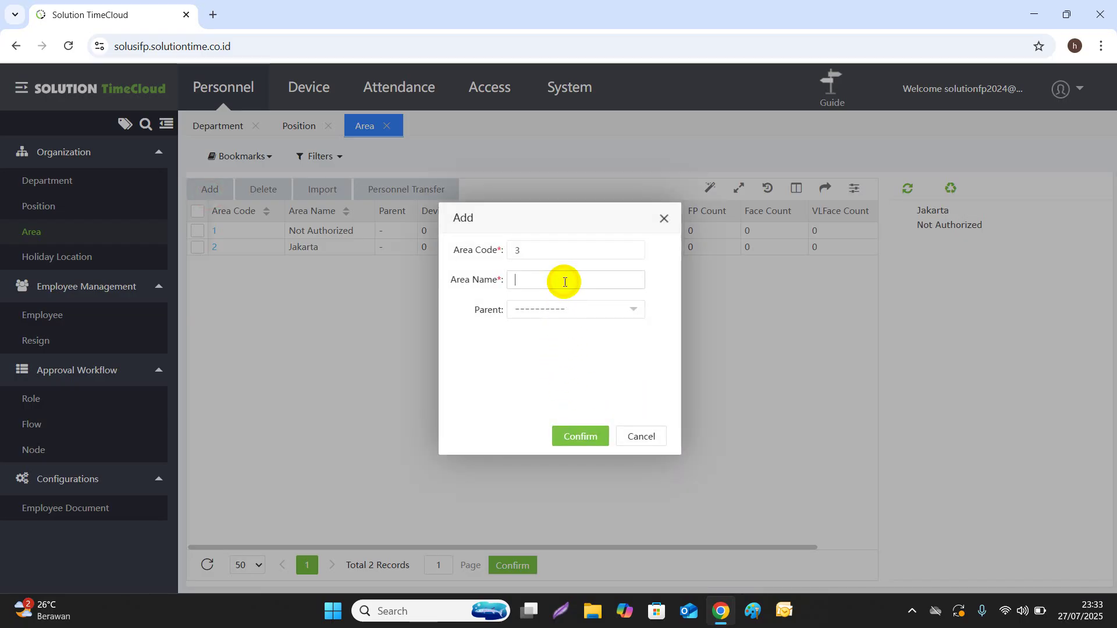
pyautogui.write('Surabaya')
pyautogui.click(568, 439)
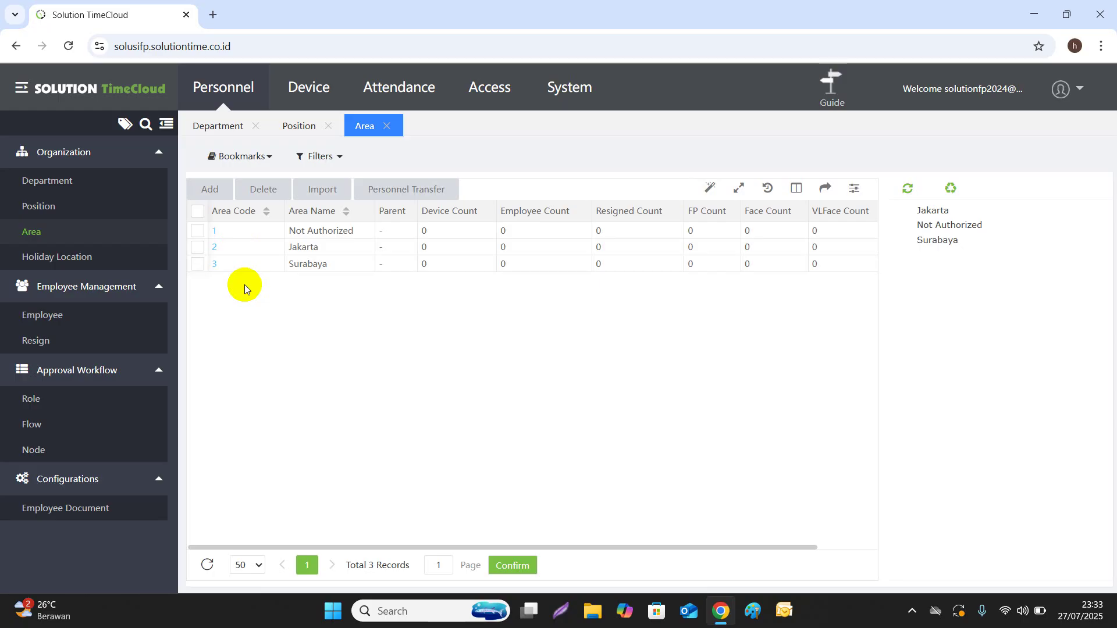
# Start a new employee record and enter the employee's first name
pyautogui.click(57, 323)
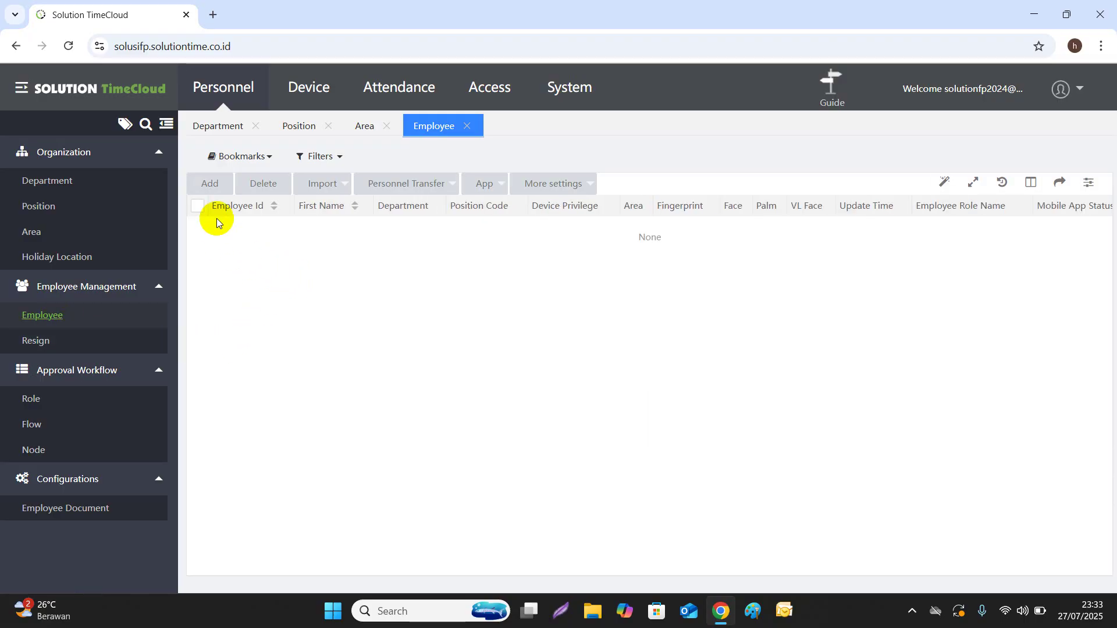
pyautogui.click(212, 185)
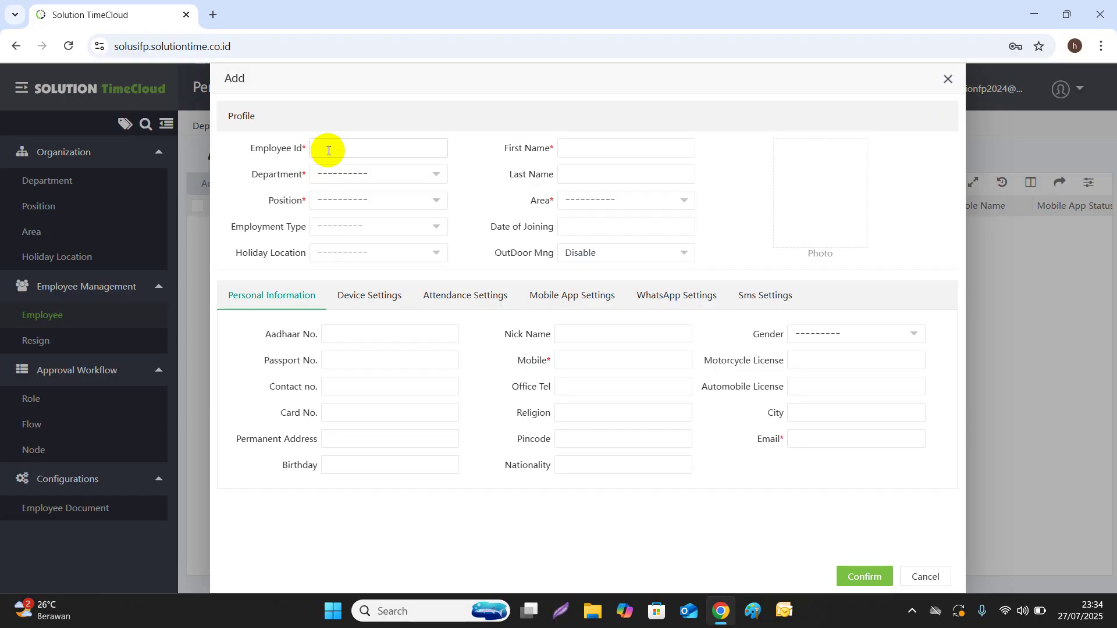
pyautogui.click(329, 151)
pyautogui.click(599, 149)
pyautogui.write('HARITA')
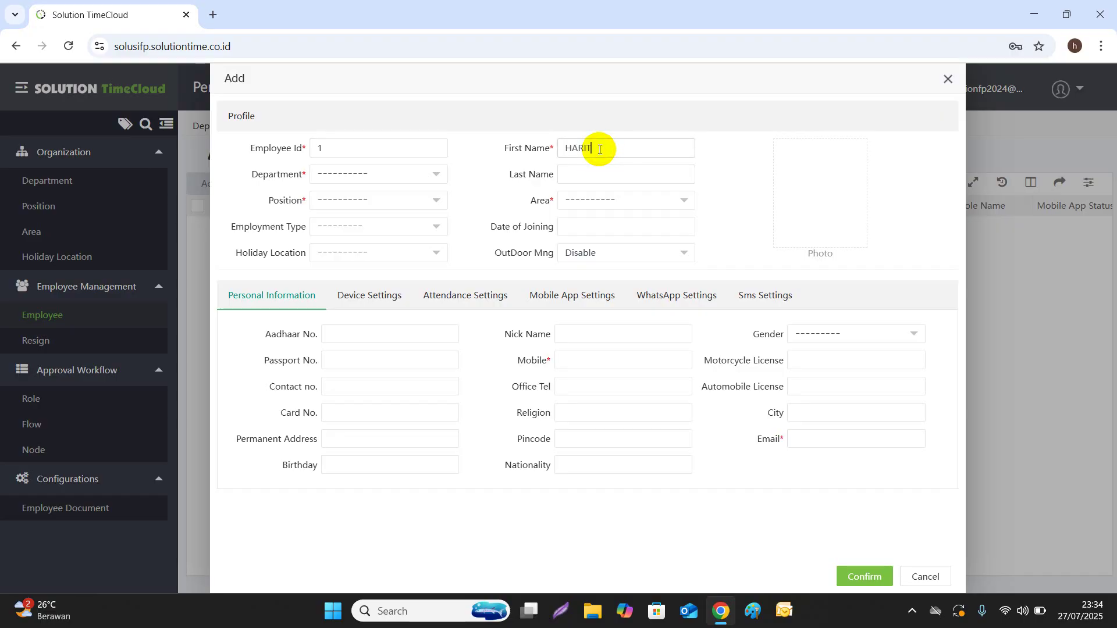
pyautogui.write('N')
pyautogui.press('BackSpace')
pyautogui.press('BackSpace')
pyautogui.press('BackSpace')
pyautogui.write('YANTO')
# Set the employee's department to IT and position to Tekhnisi Support
pyautogui.click(435, 177)
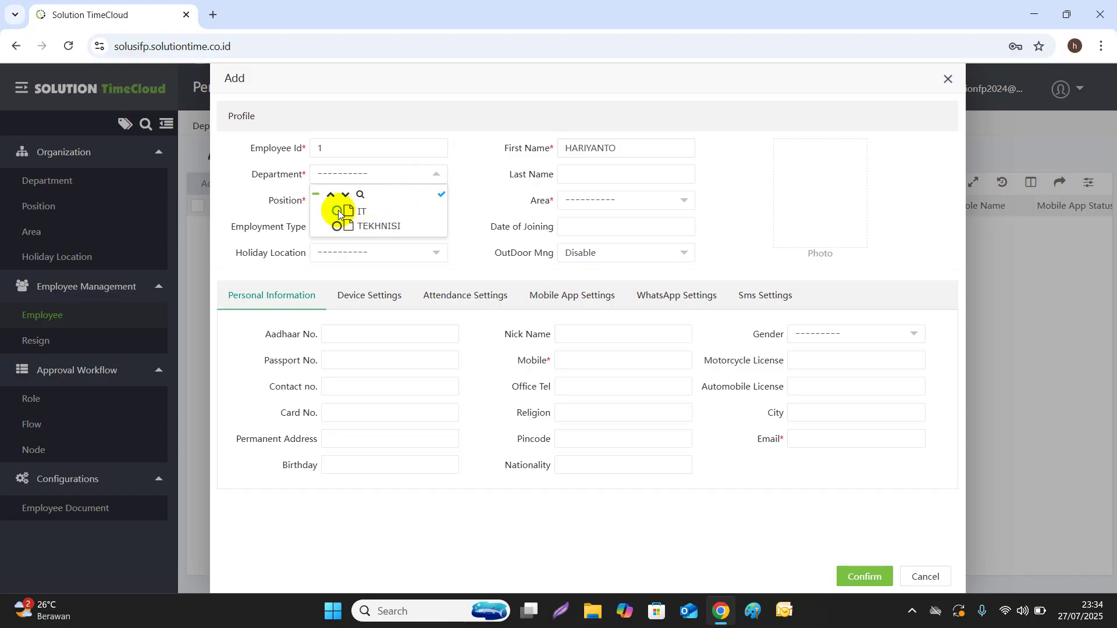
pyautogui.click(343, 210)
pyautogui.click(438, 201)
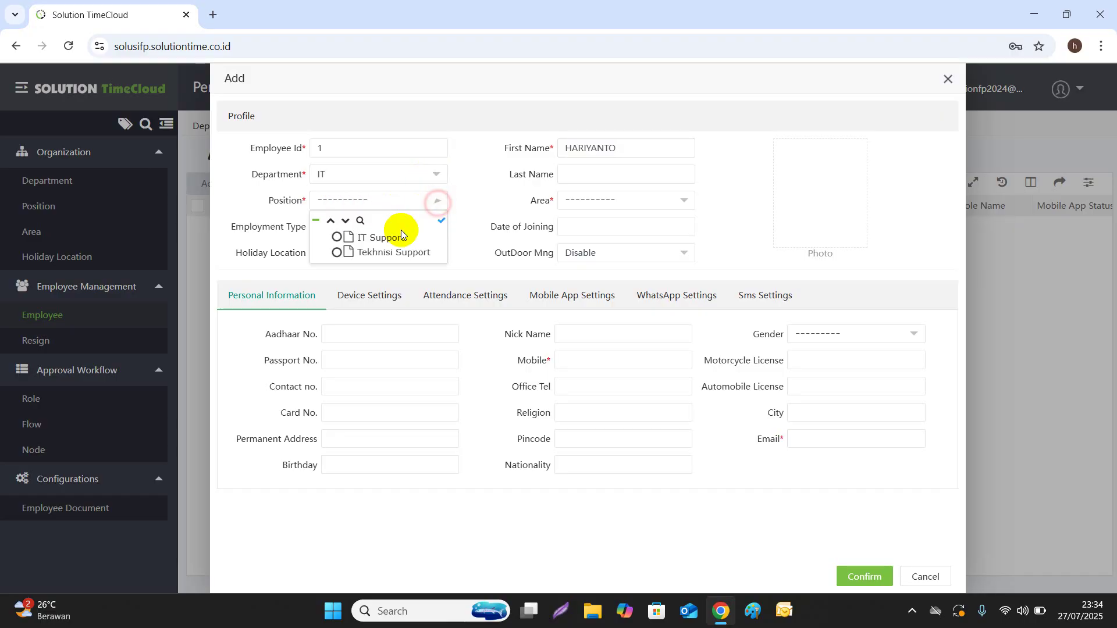
pyautogui.click(338, 252)
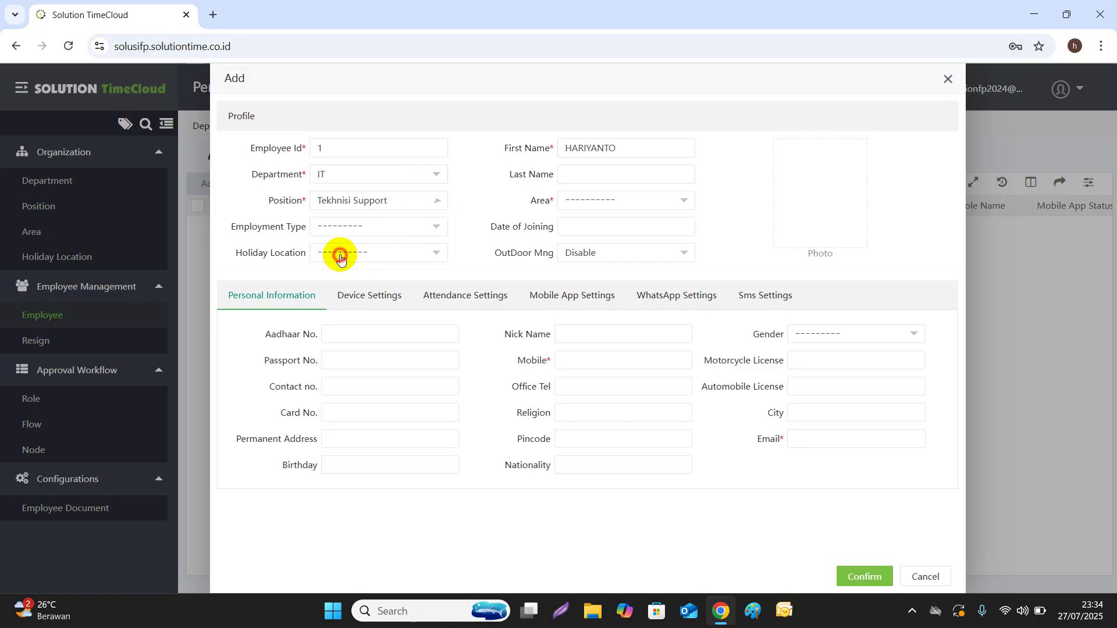
# Assign the employee to areas Jakarta and Surabaya
pyautogui.click(680, 200)
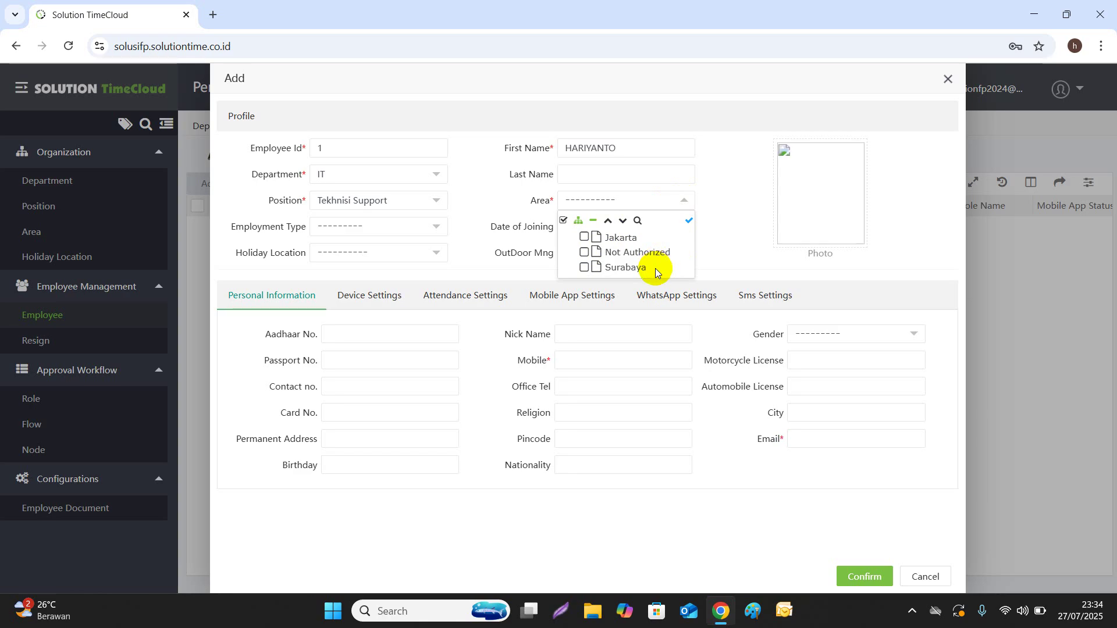
pyautogui.click(585, 238)
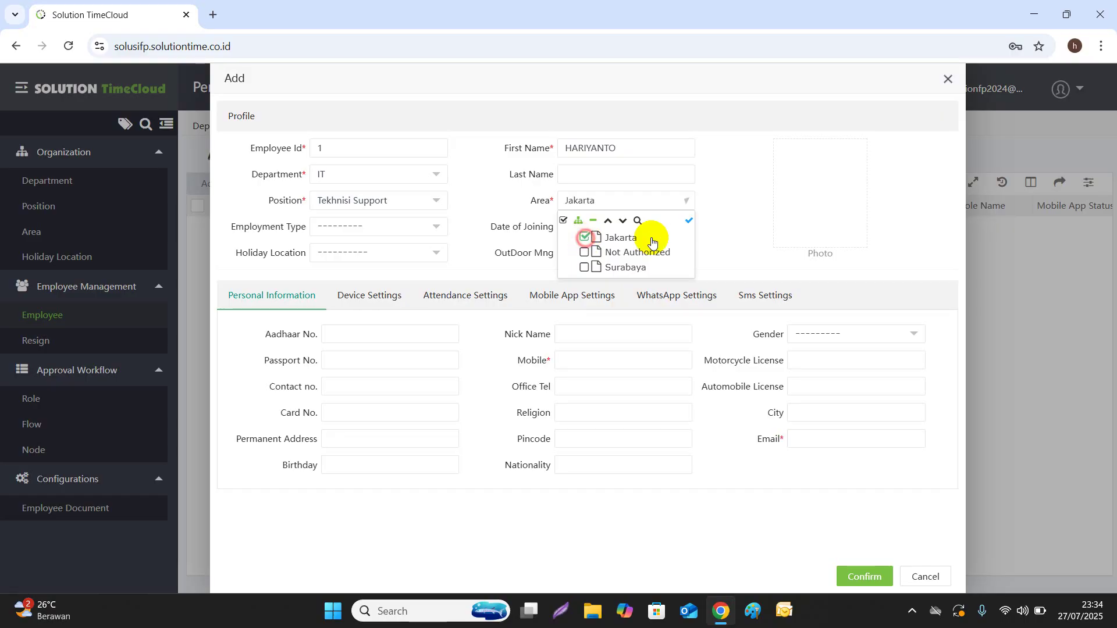
pyautogui.click(733, 224)
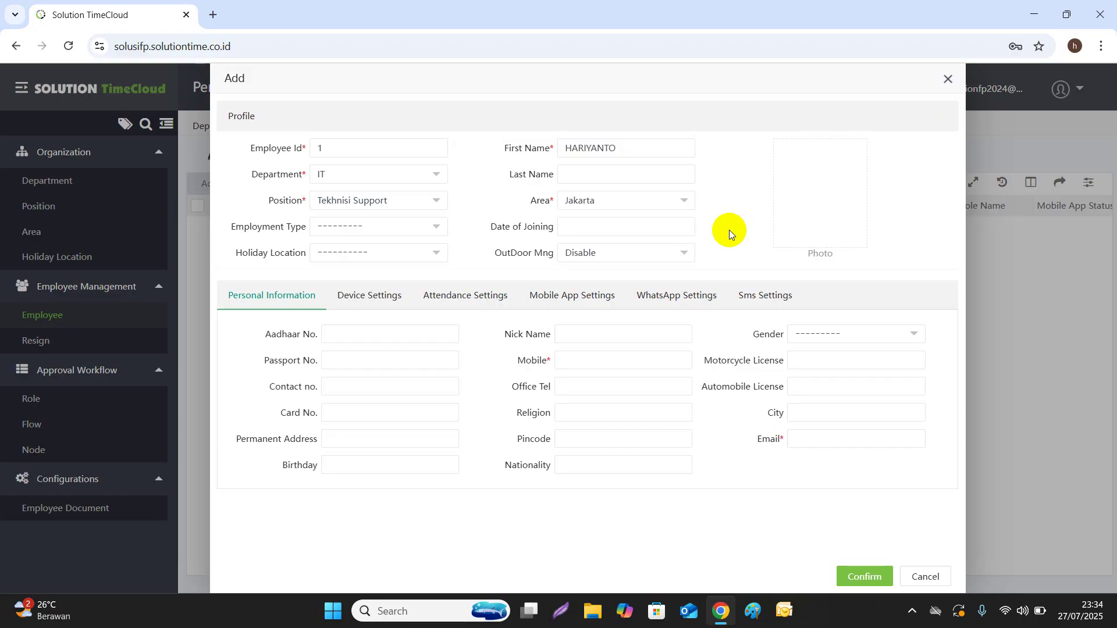
pyautogui.click(685, 201)
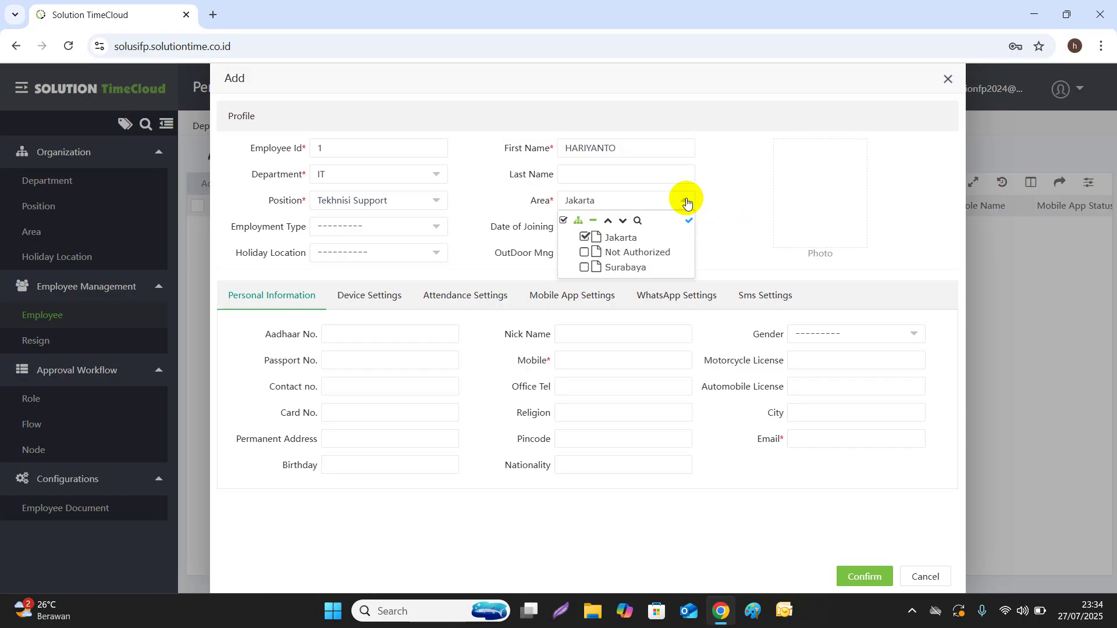
pyautogui.click(585, 268)
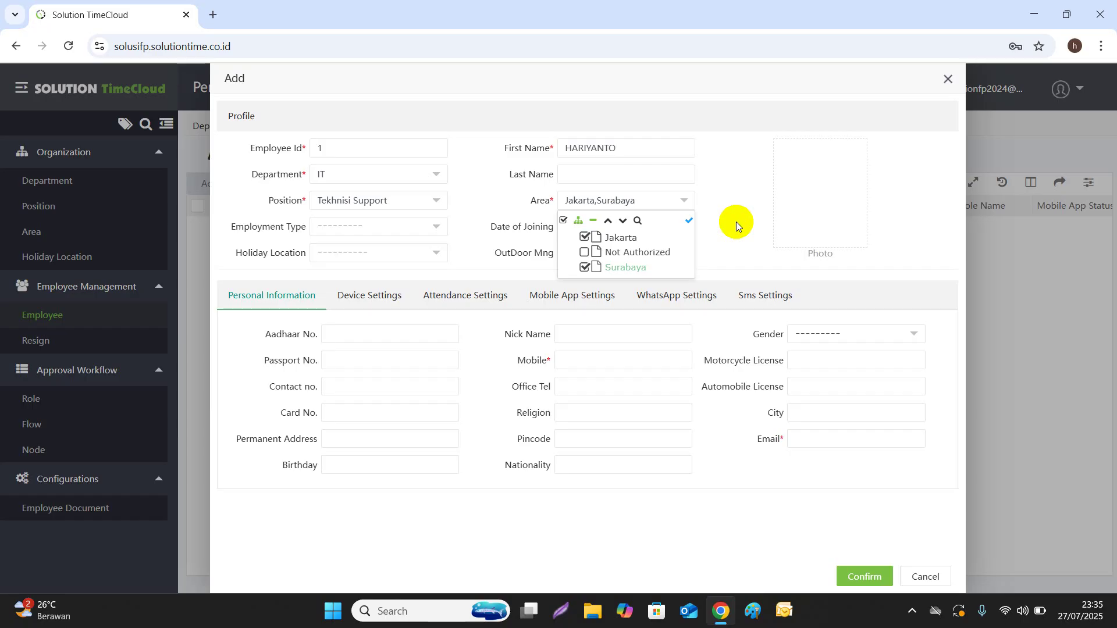
pyautogui.click(735, 224)
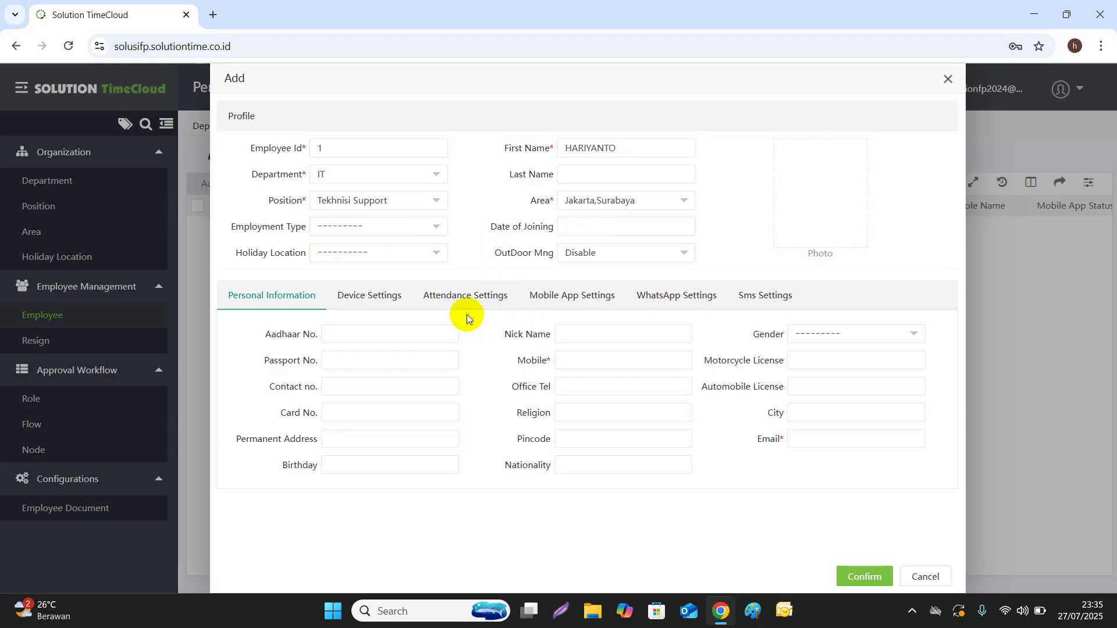
# Enter the employee's mobile number and e-mail address under Personal Information
pyautogui.click(562, 361)
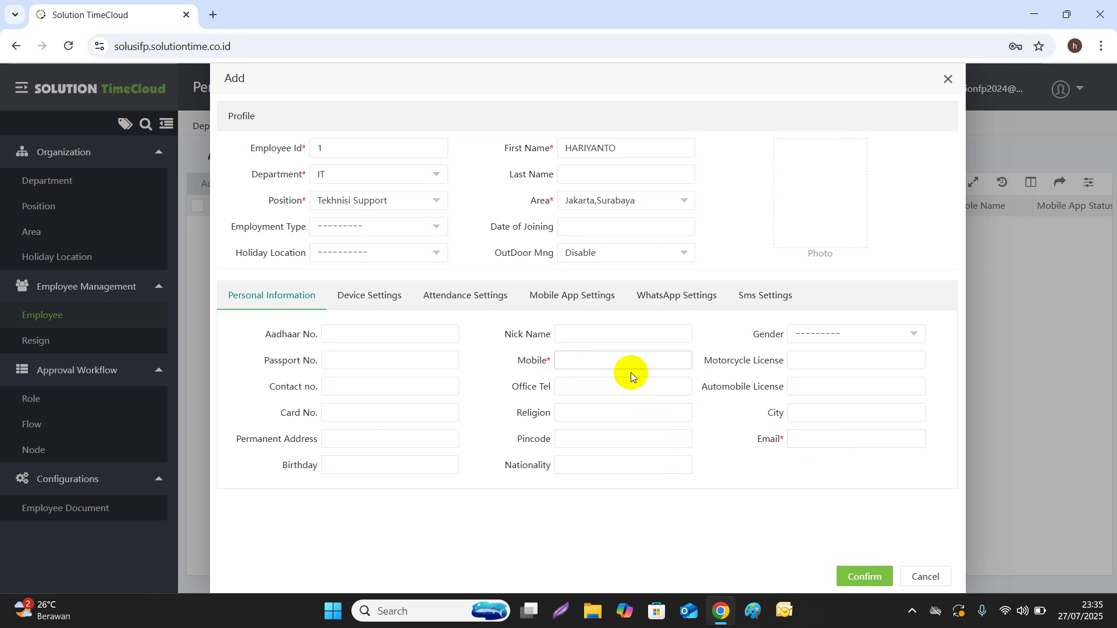
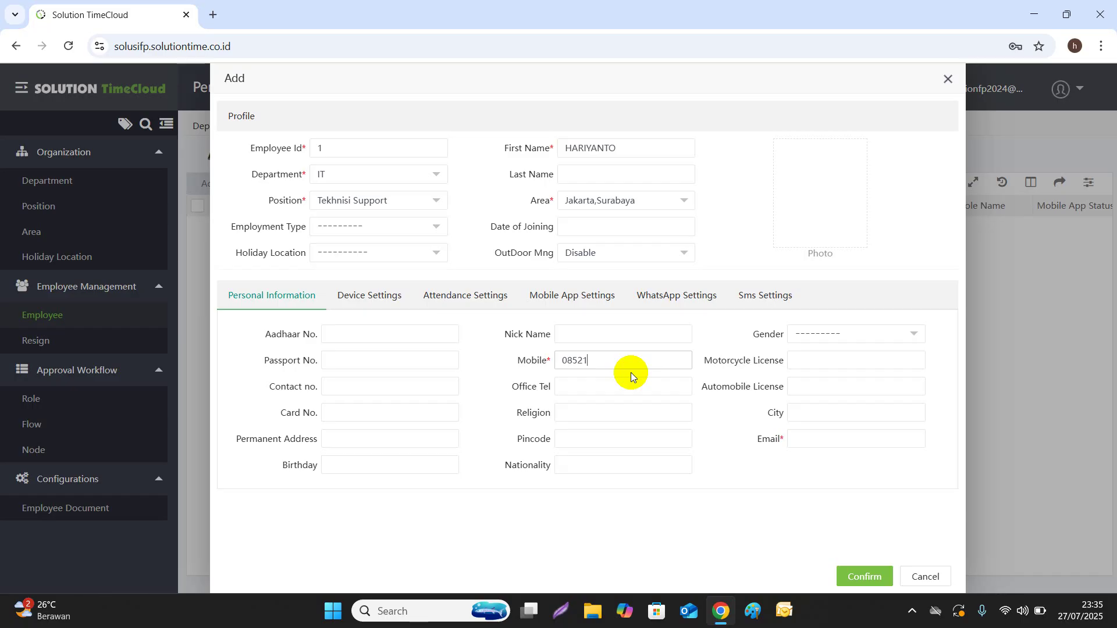
pyautogui.click(838, 440)
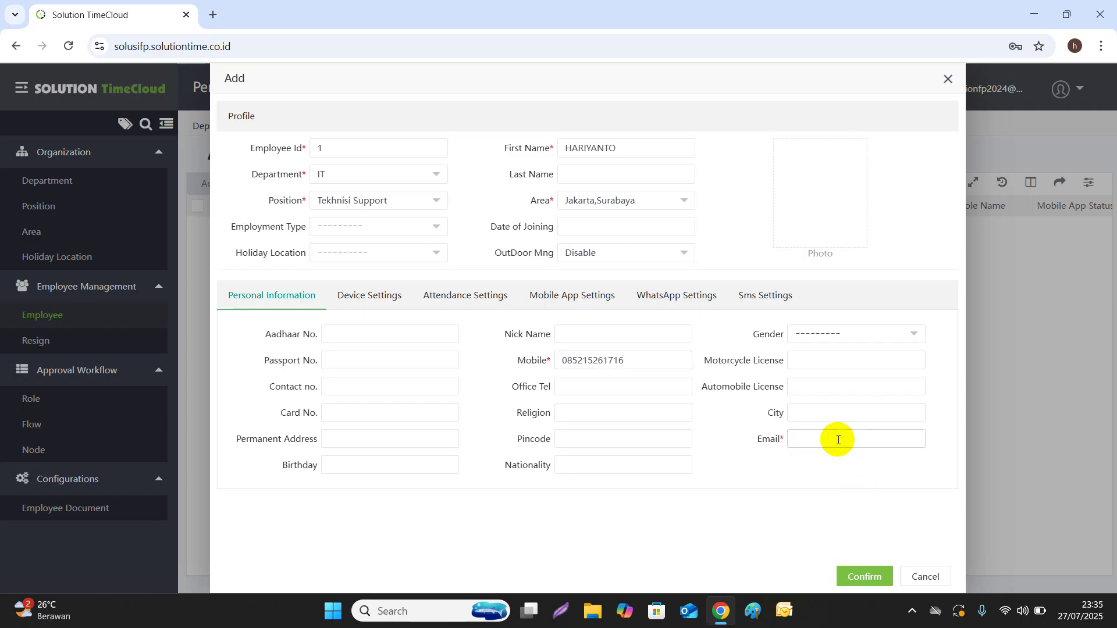
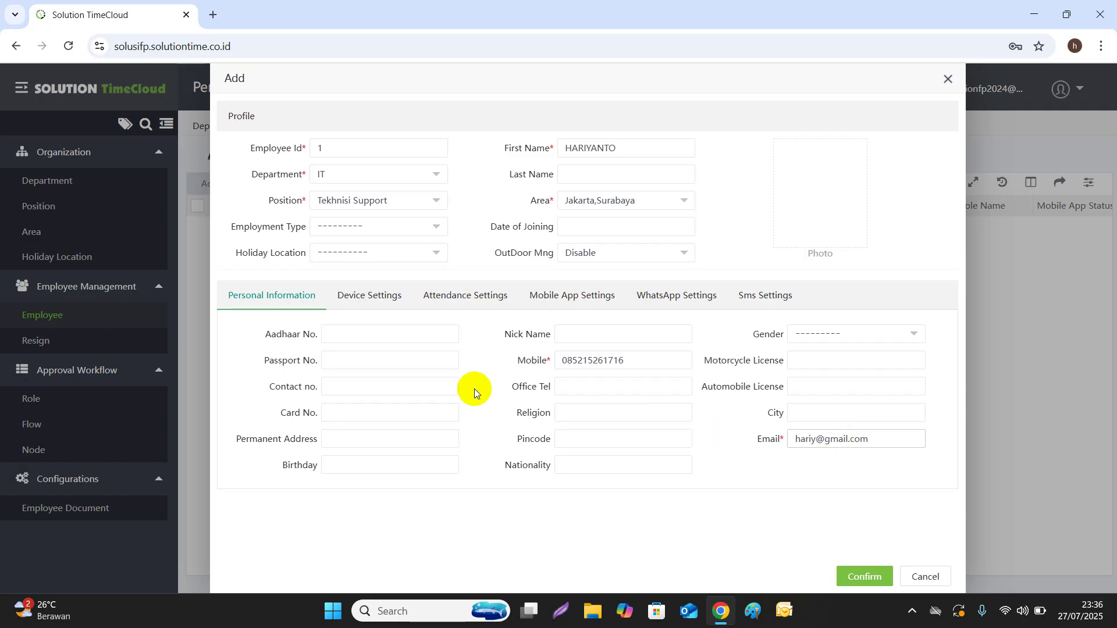
# Show the Device Settings, leaving Device Privilege as Employee and verification mode Any
pyautogui.click(361, 302)
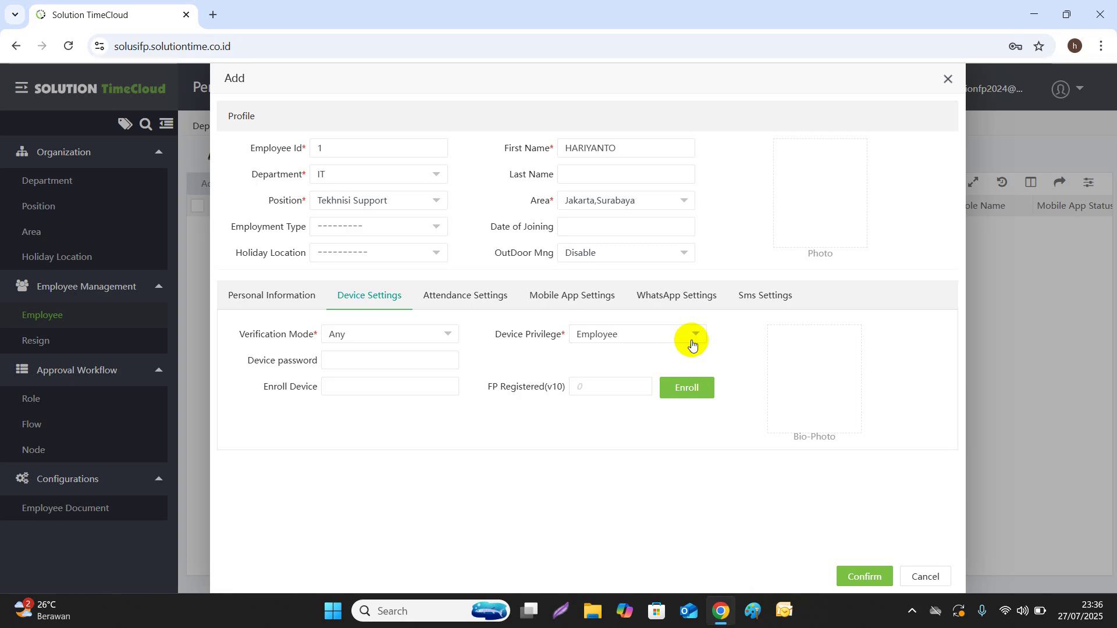
pyautogui.click(696, 335)
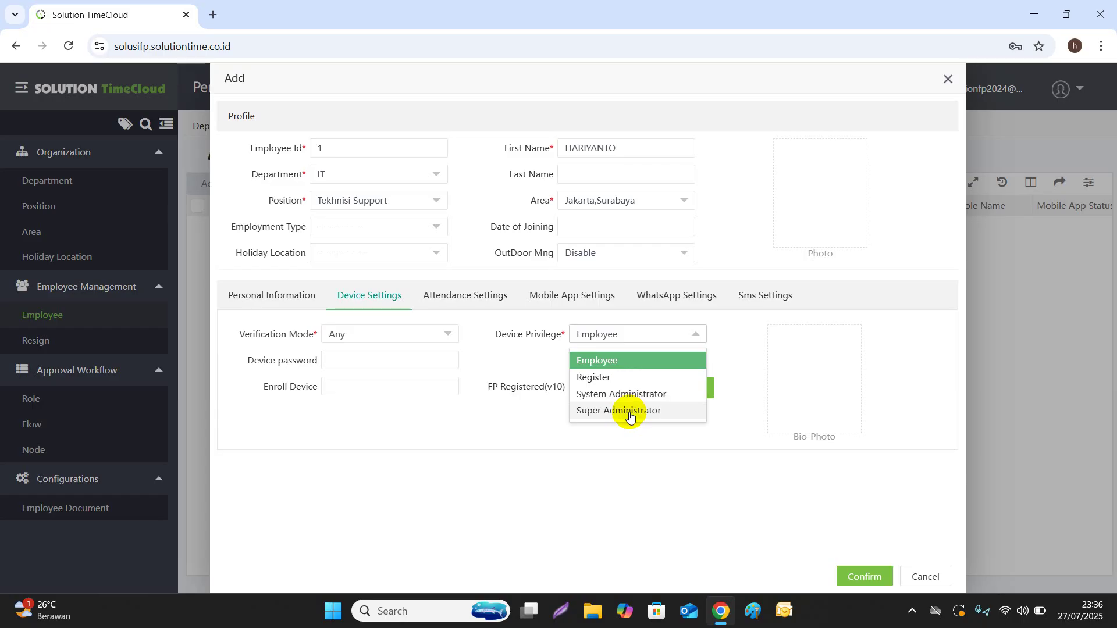
pyautogui.click(530, 428)
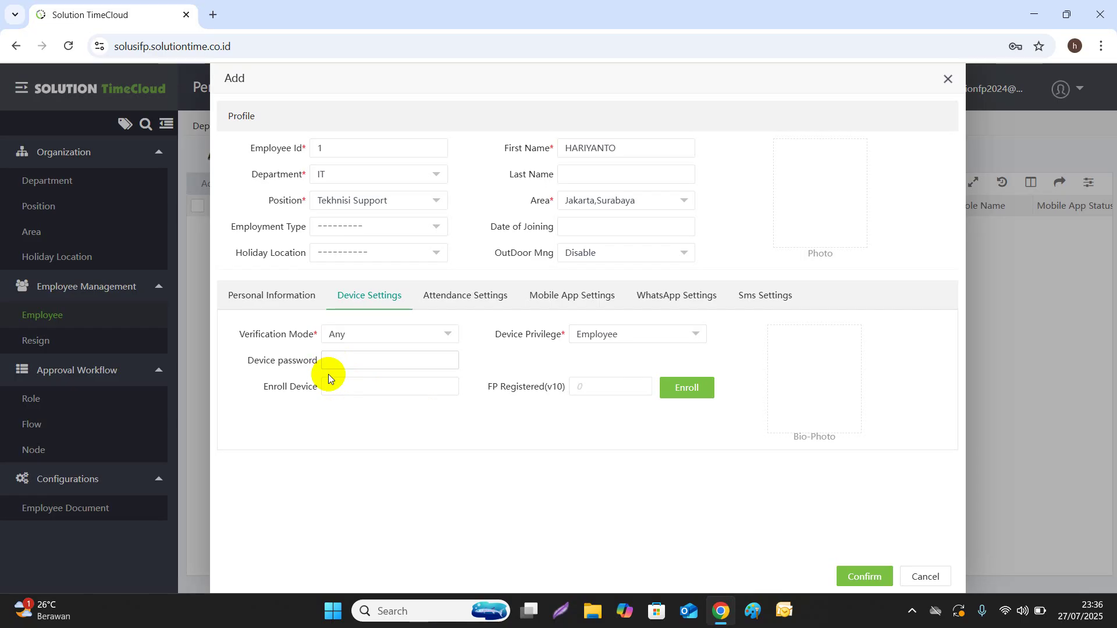
# Replace the attendance password, keeping Enable Attendance Yes and workflow role unchanged
pyautogui.click(485, 301)
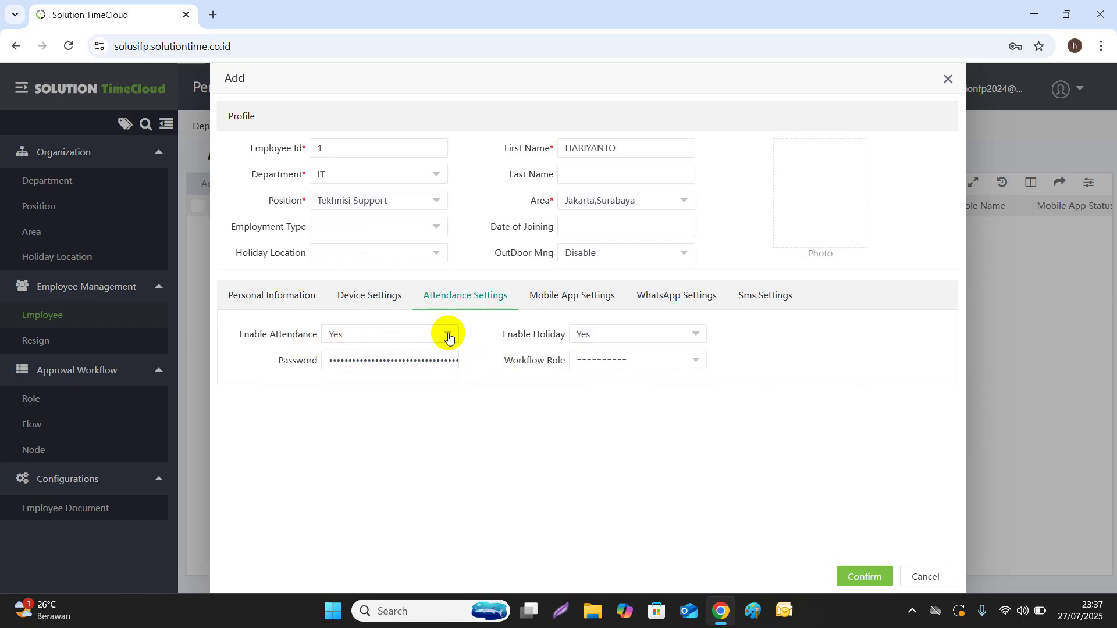
pyautogui.doubleClick(432, 358)
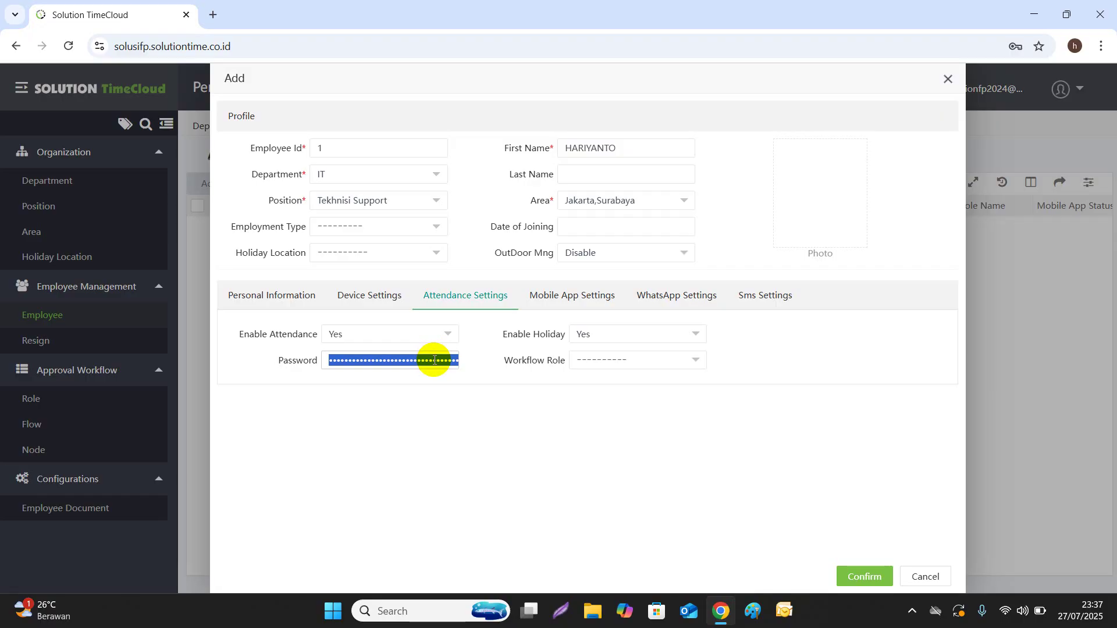
pyautogui.write('••••••')
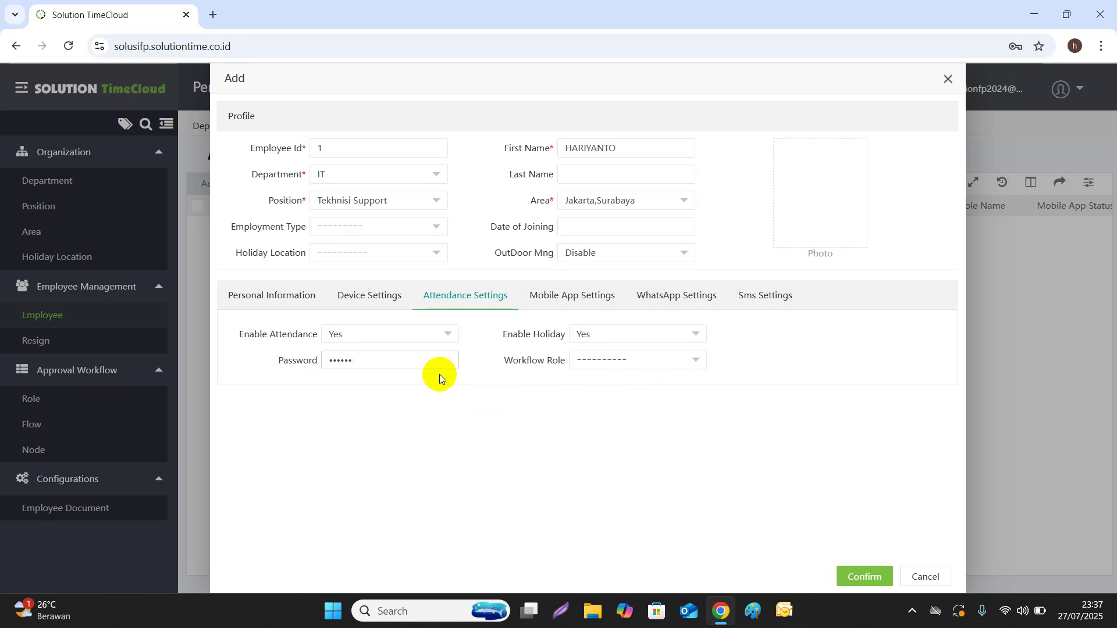
pyautogui.click(449, 334)
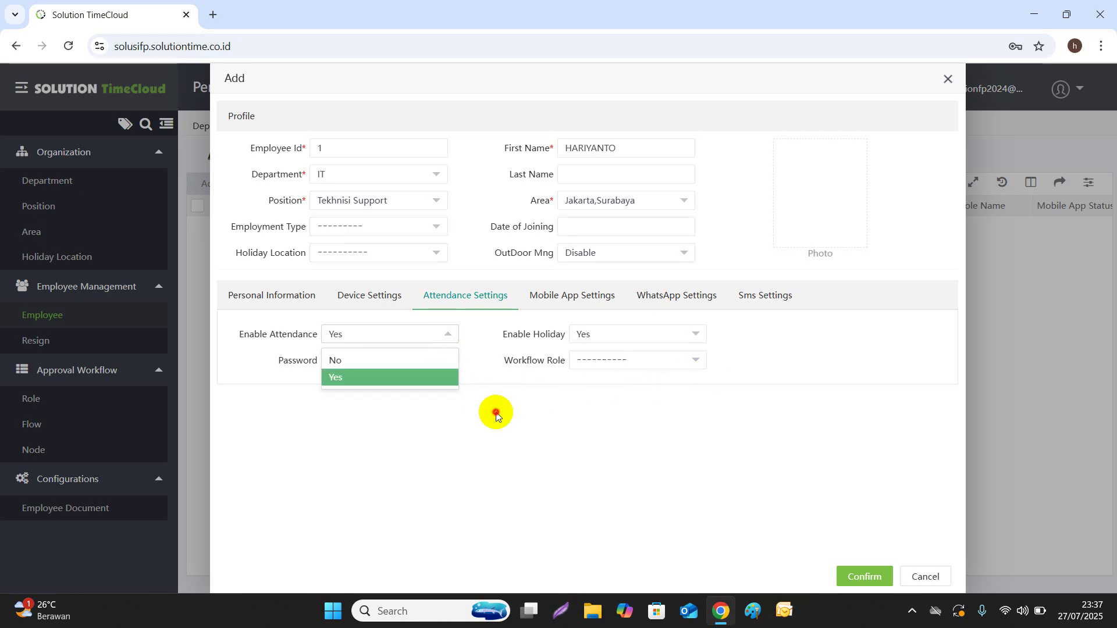
pyautogui.click(496, 415)
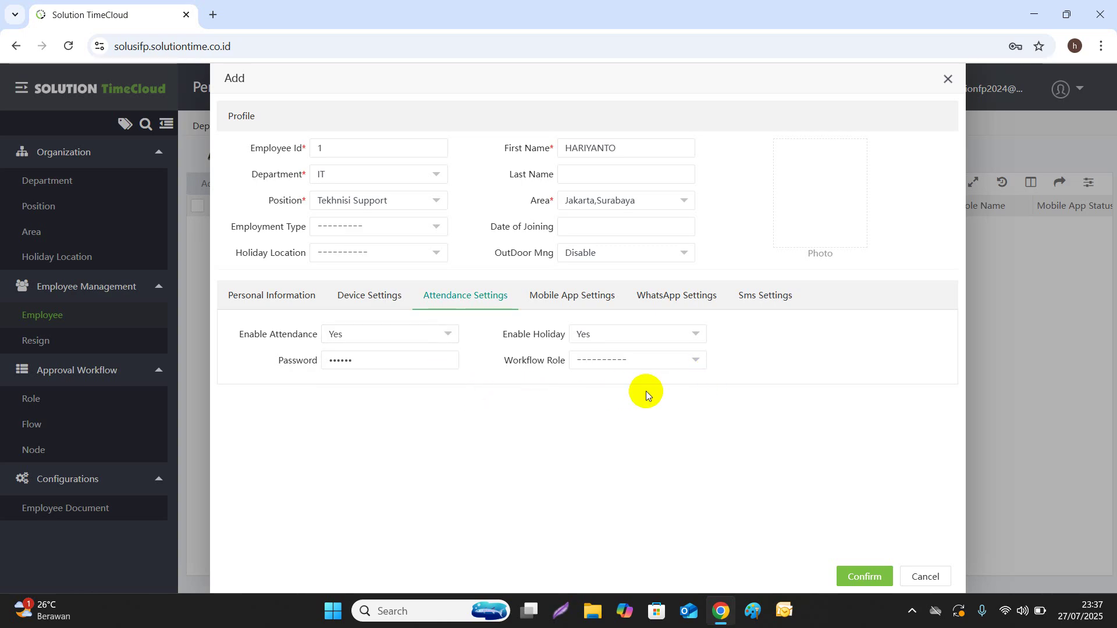
pyautogui.click(701, 365)
pyautogui.click(703, 439)
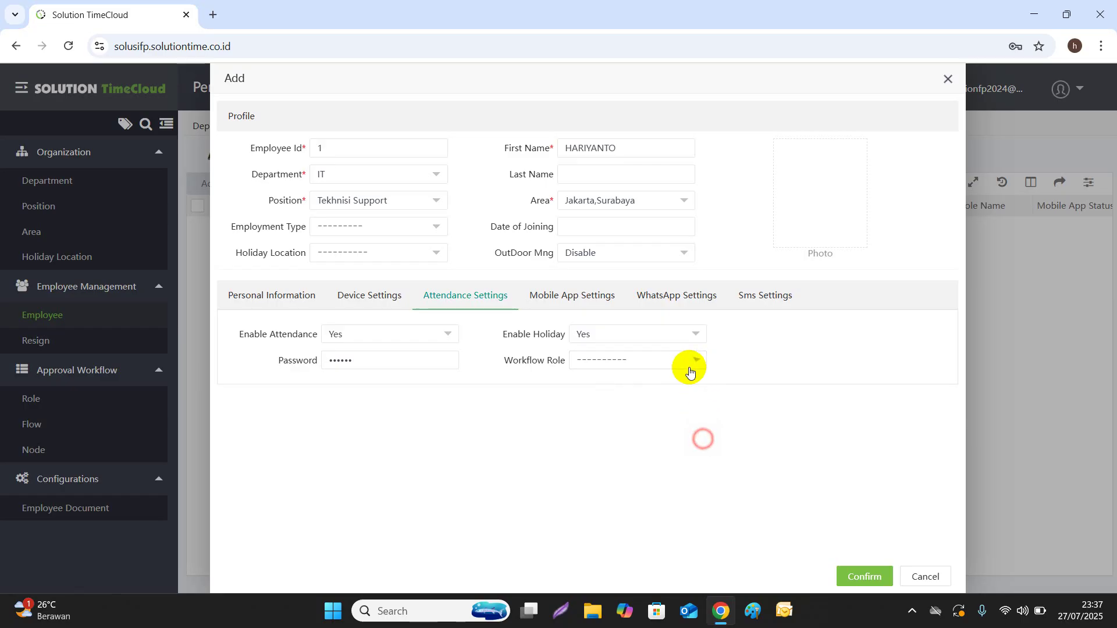
# Set Mobile App Status to Enable, with Mobile Att Punch enabled and APP Role Employee
pyautogui.click(563, 302)
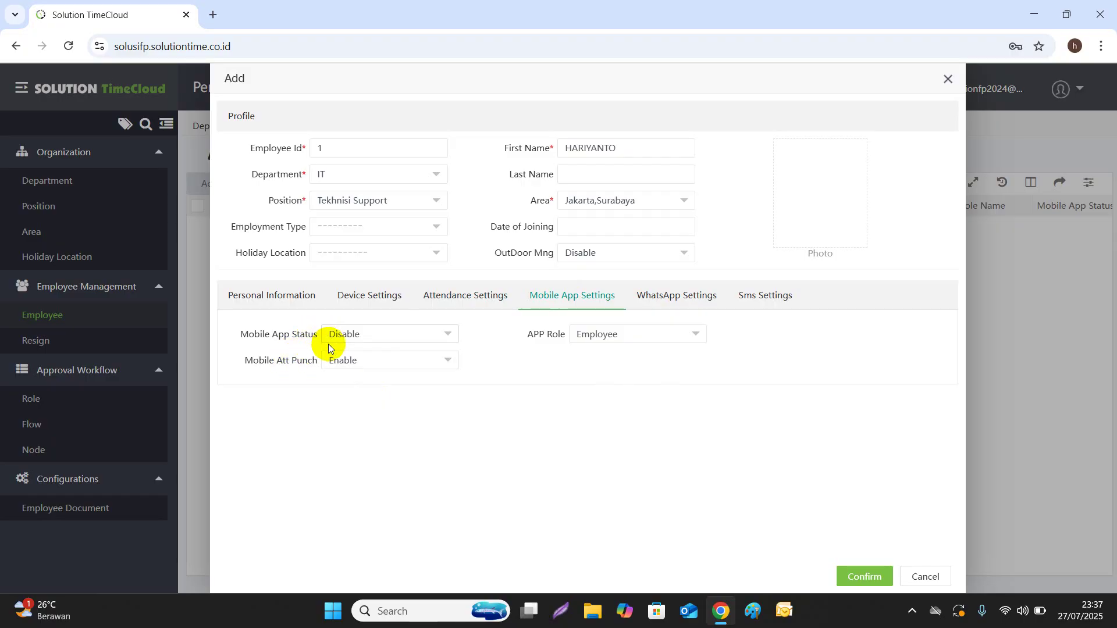
pyautogui.click(451, 338)
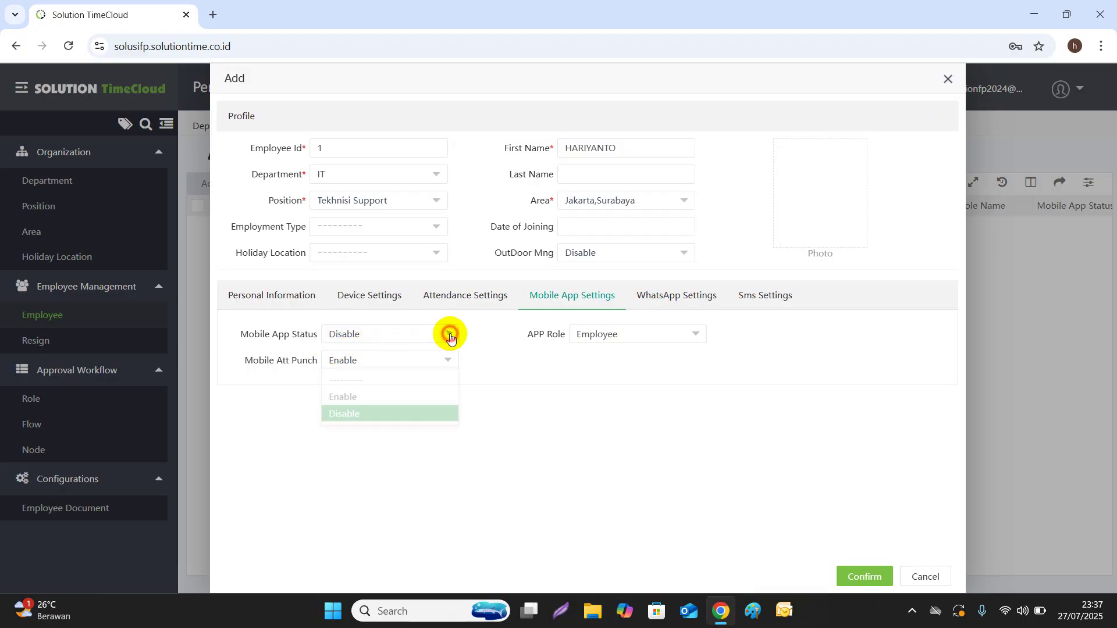
pyautogui.click(362, 377)
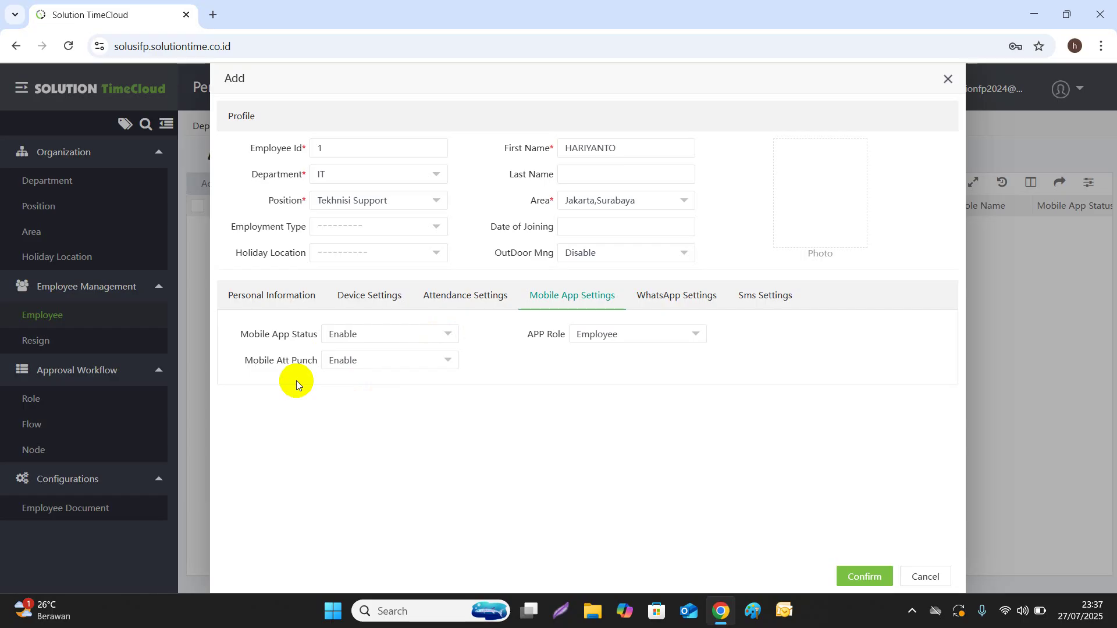
pyautogui.click(449, 363)
pyautogui.click(394, 411)
pyautogui.click(696, 335)
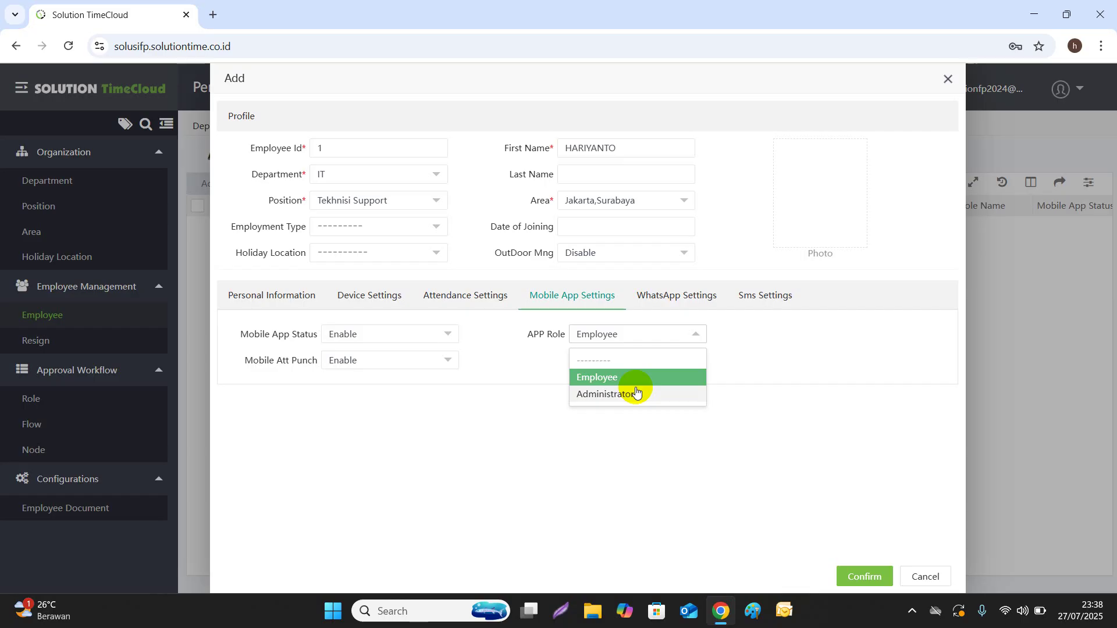
pyautogui.click(608, 452)
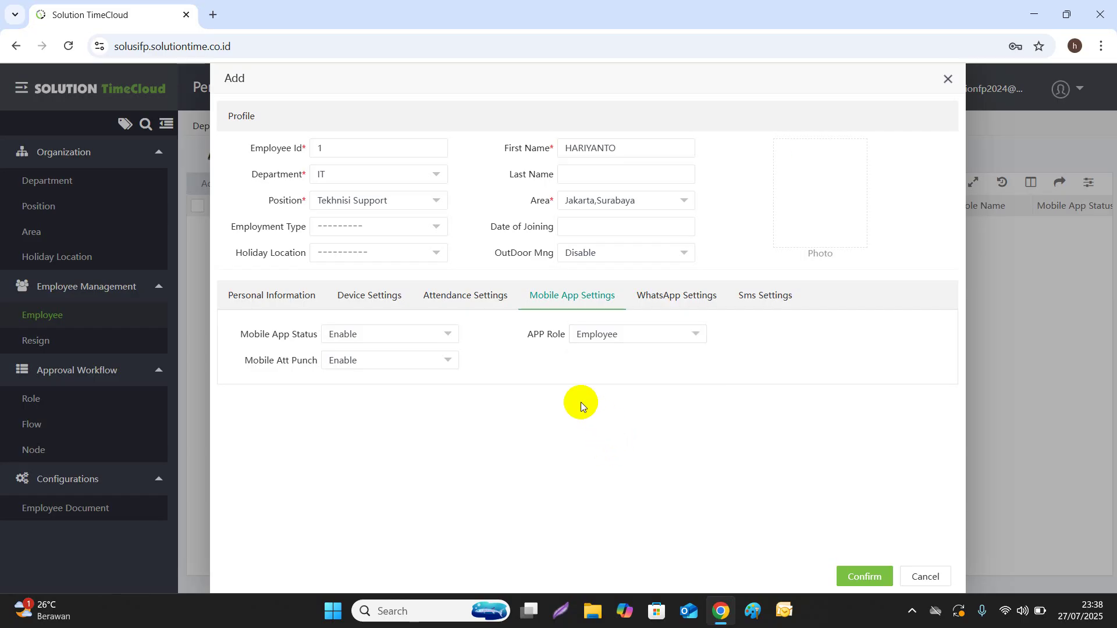
# Confirm the new employee and reopen record ID 1 in the Edit dialog to review it
pyautogui.click(871, 576)
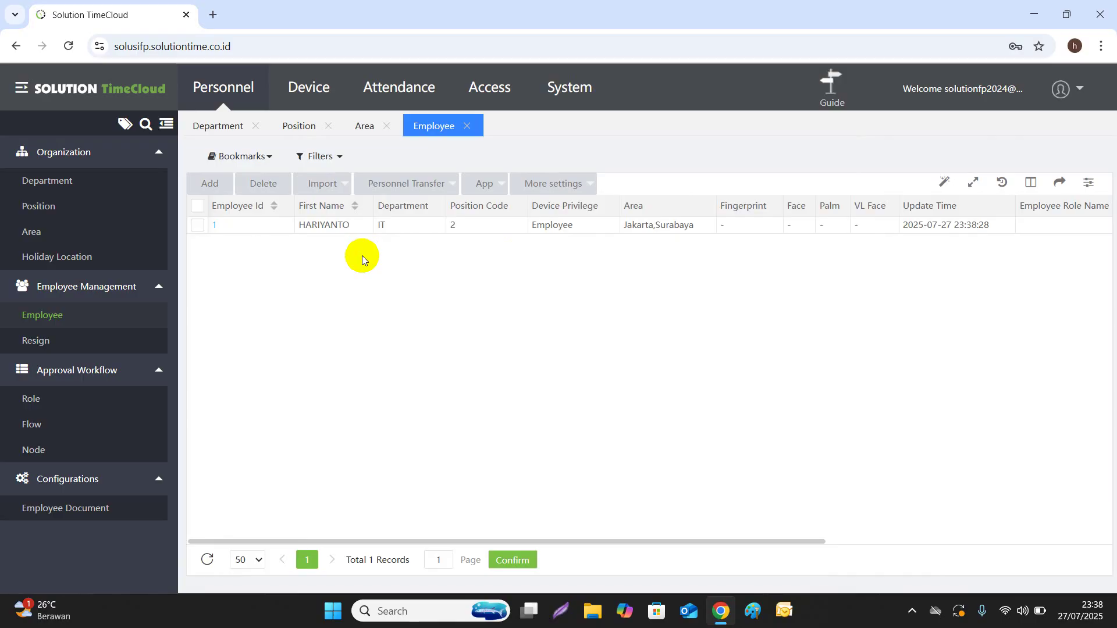
pyautogui.click(215, 225)
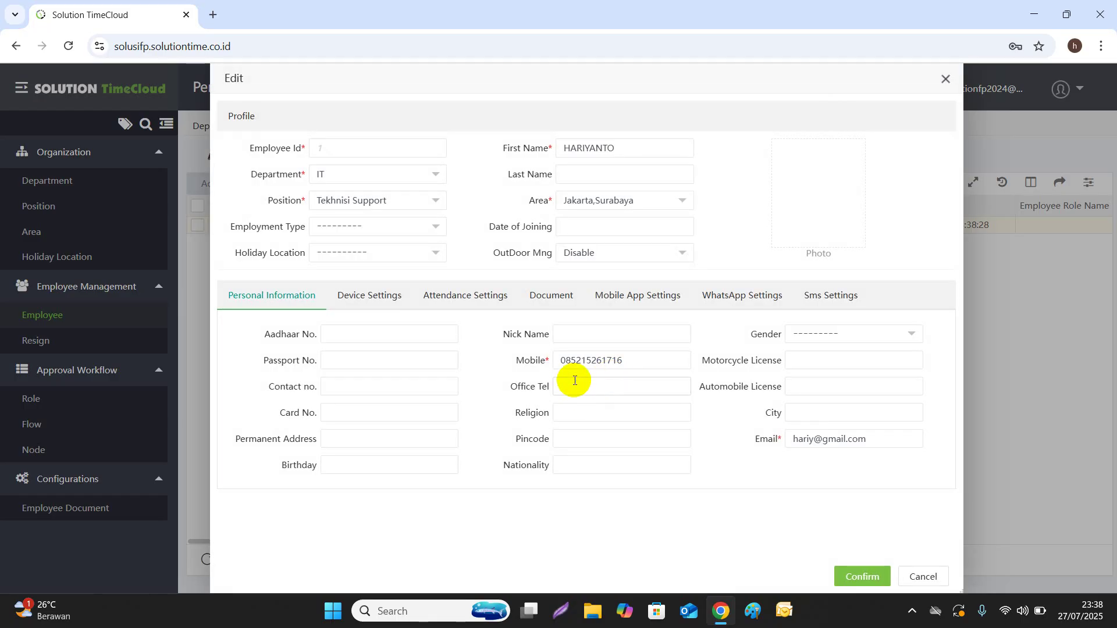